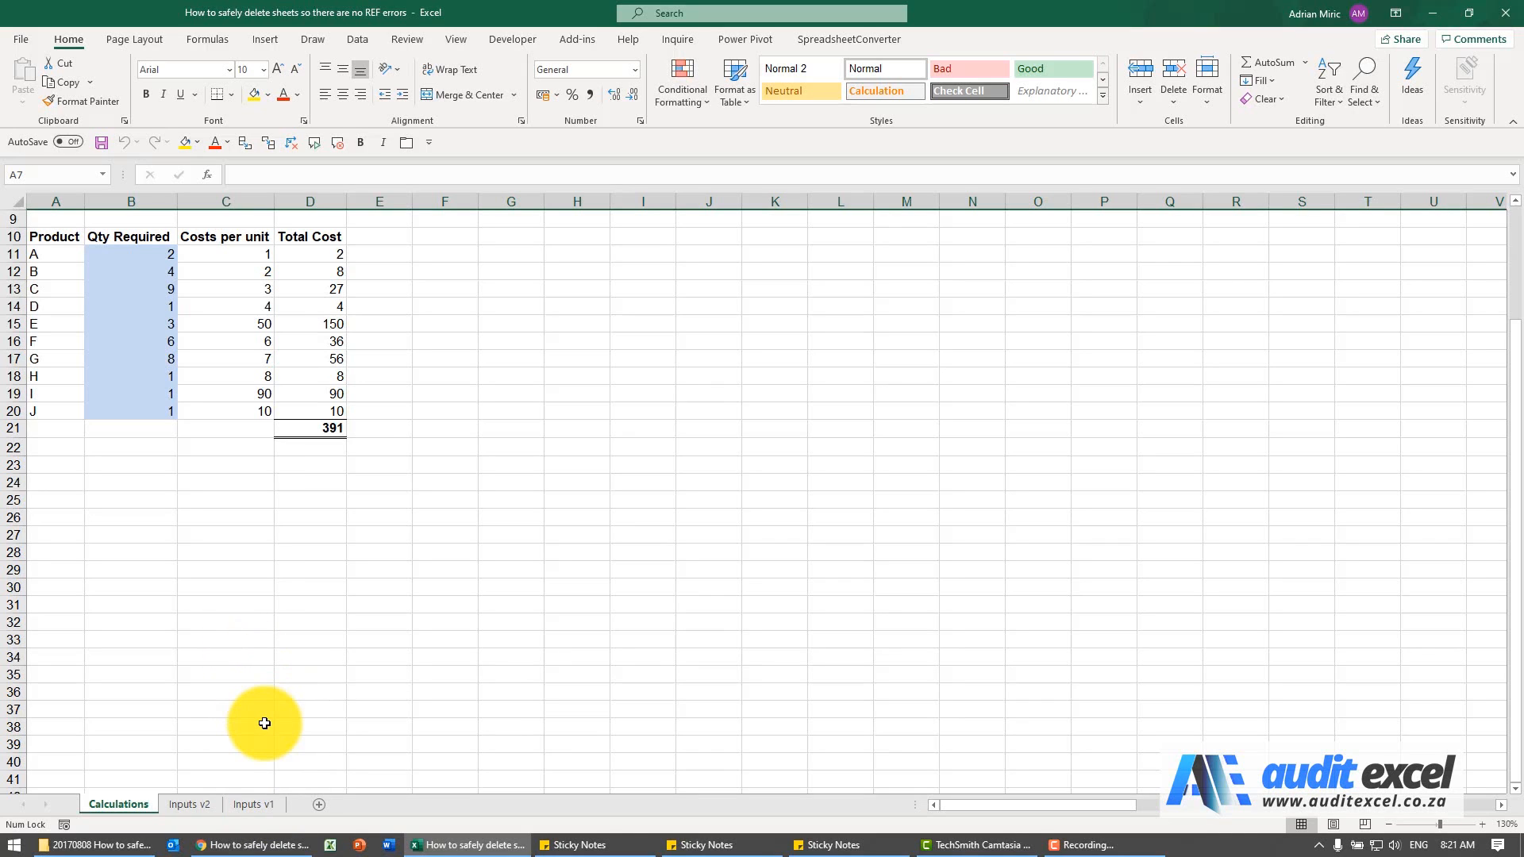
Move the Inputs v1 sheet out of the current workbook into a new book
click(259, 805)
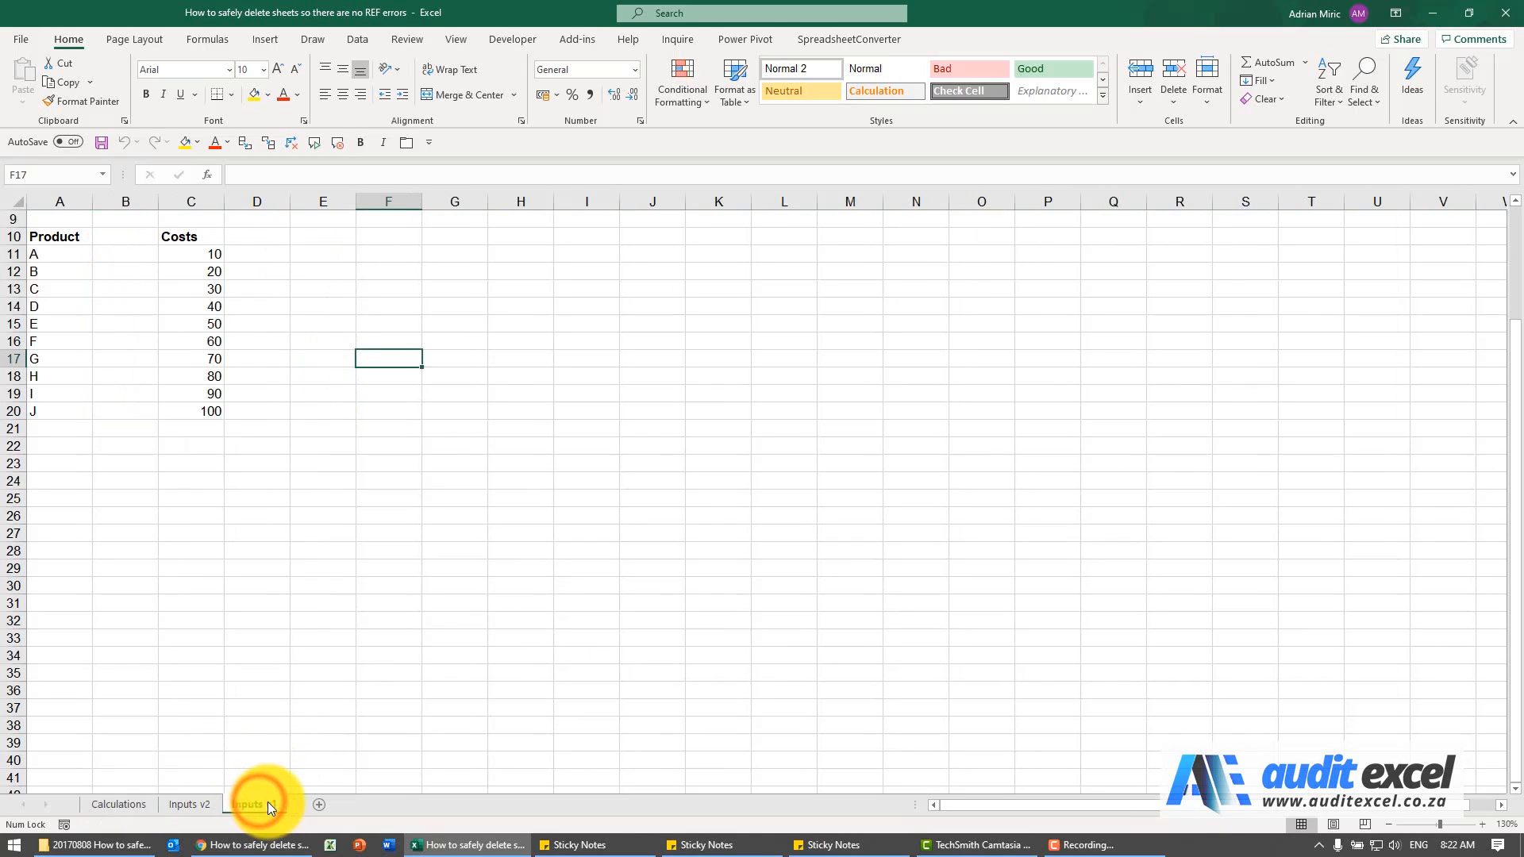
right_click(266, 804)
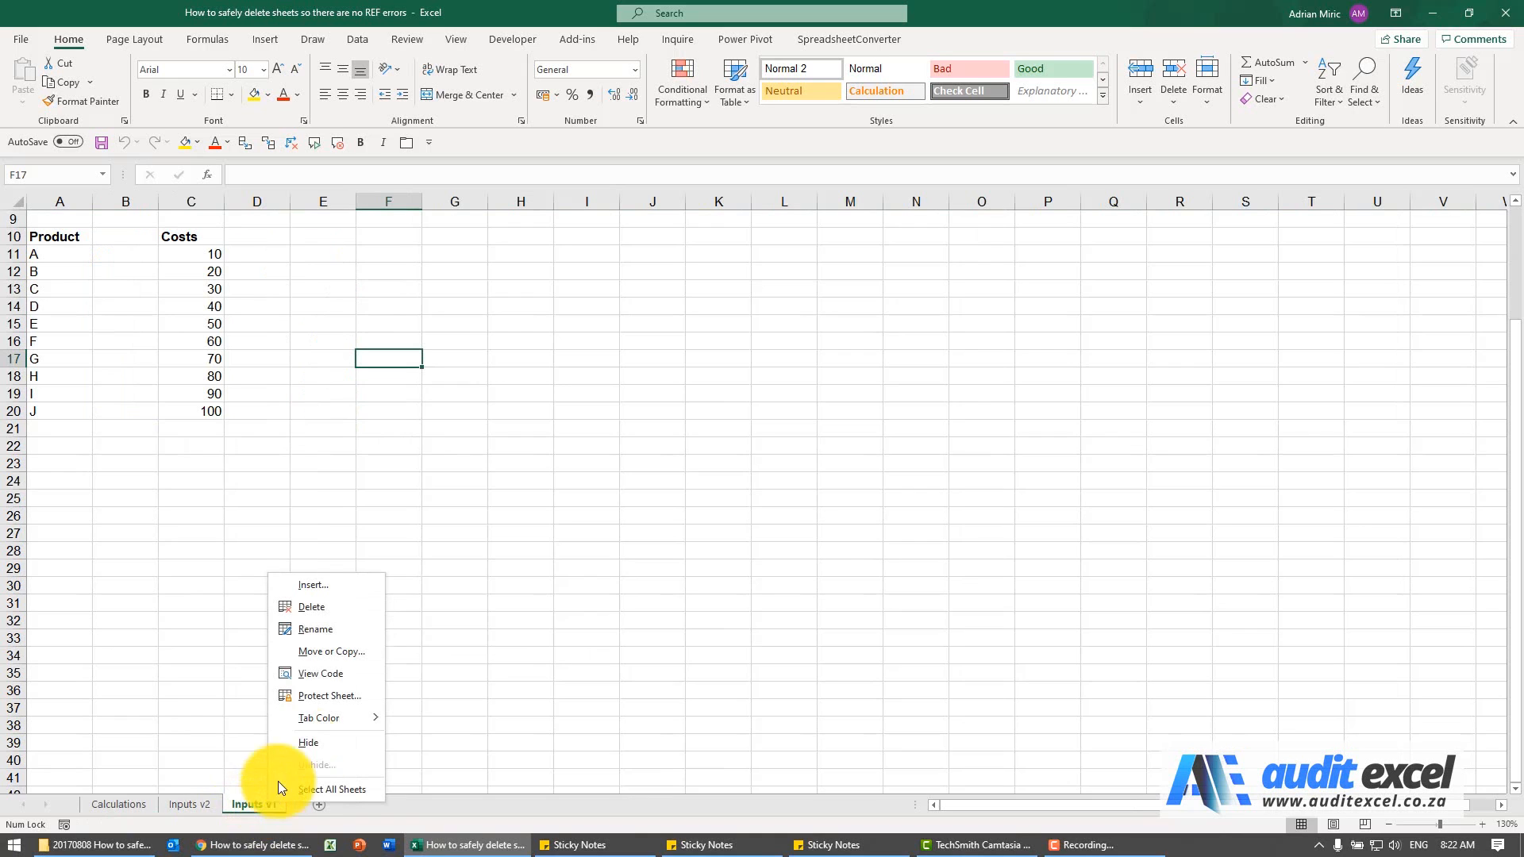
click(331, 650)
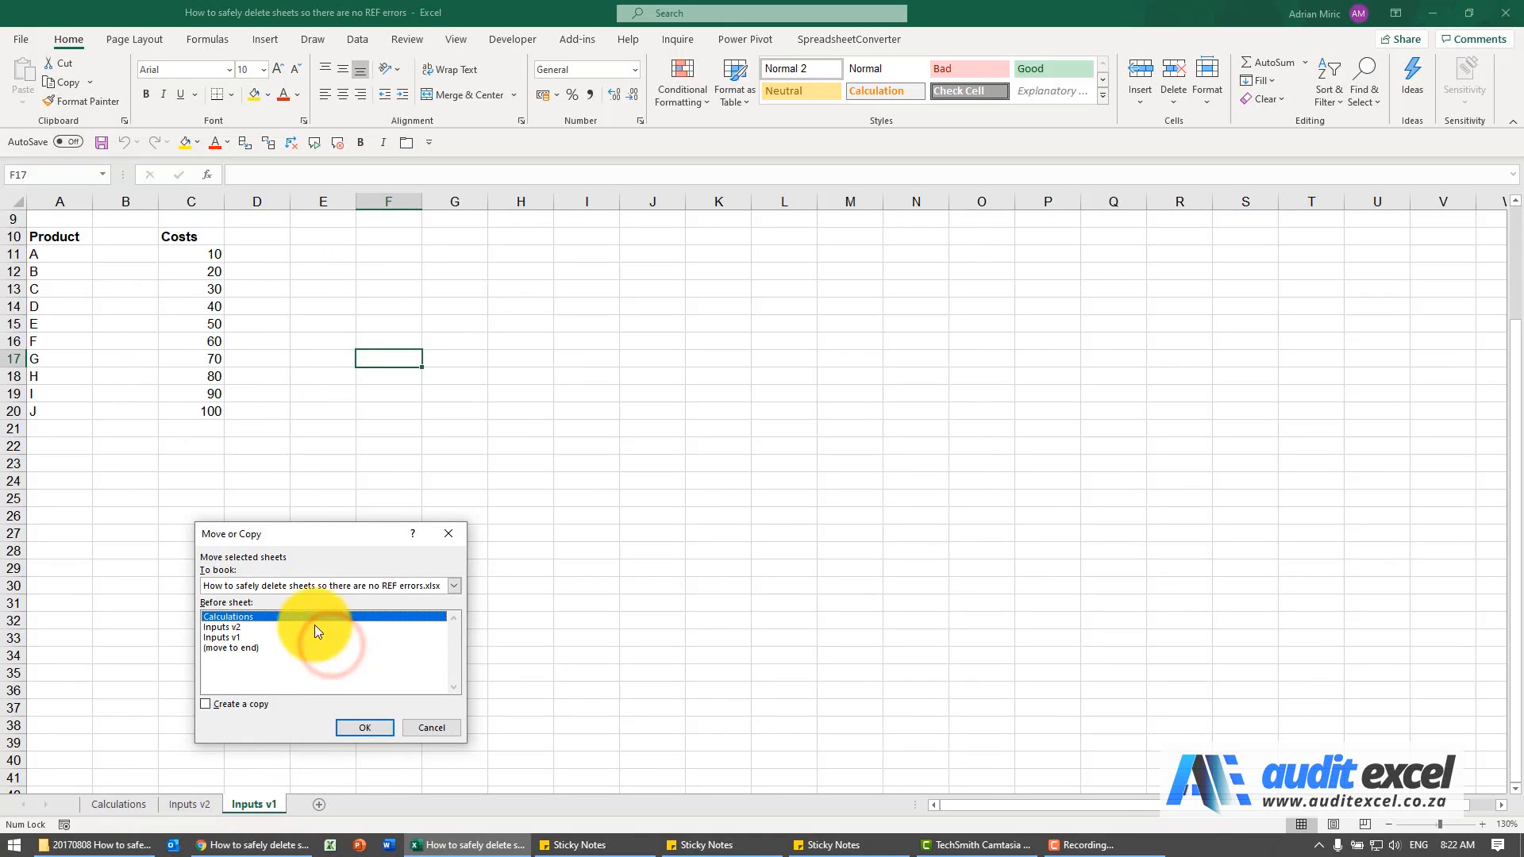
drag(302, 533, 399, 390)
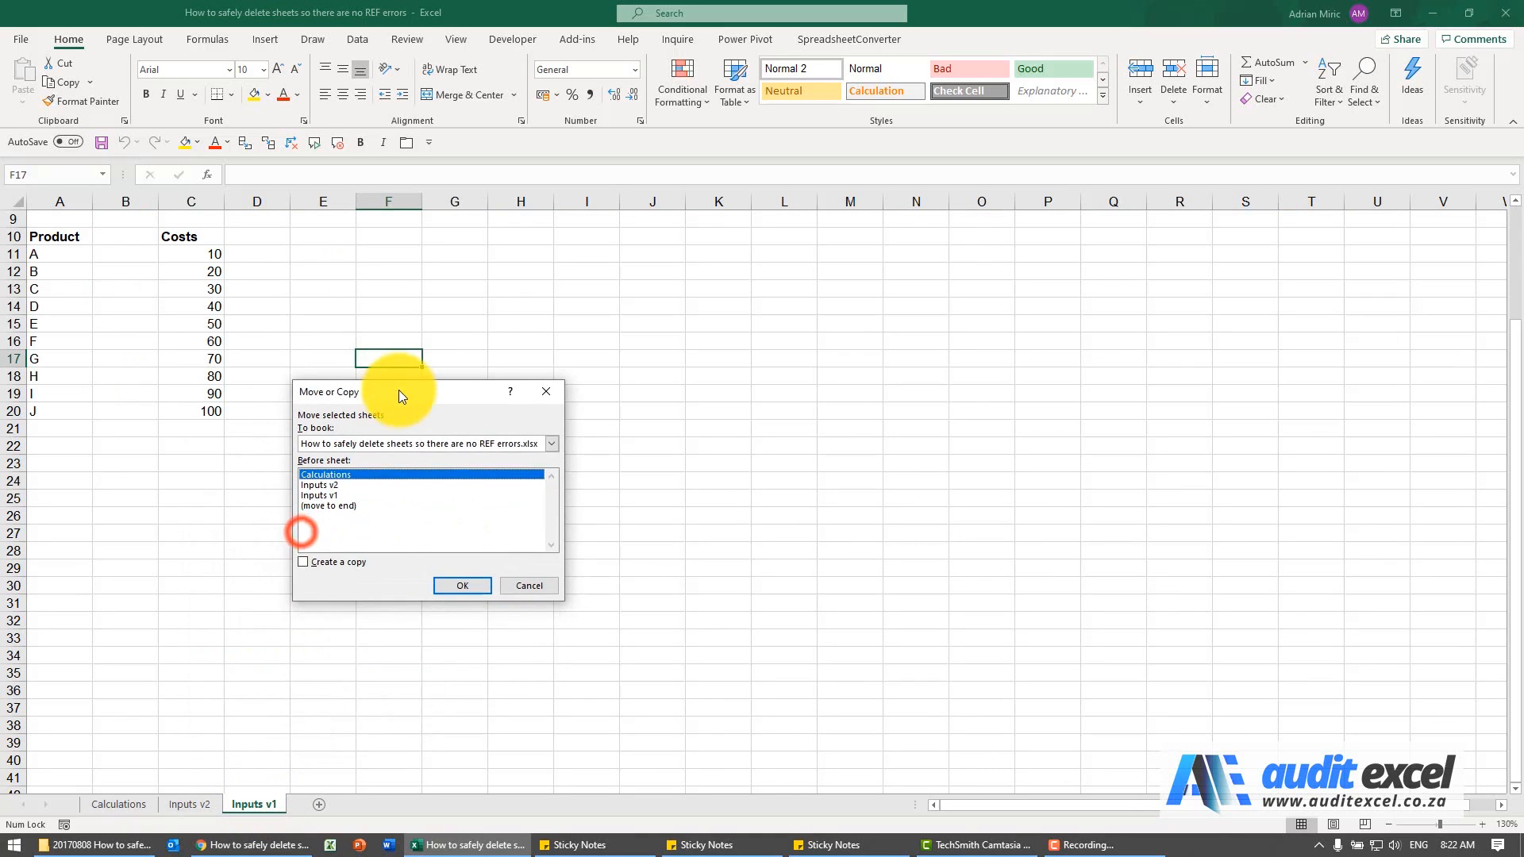
click(340, 496)
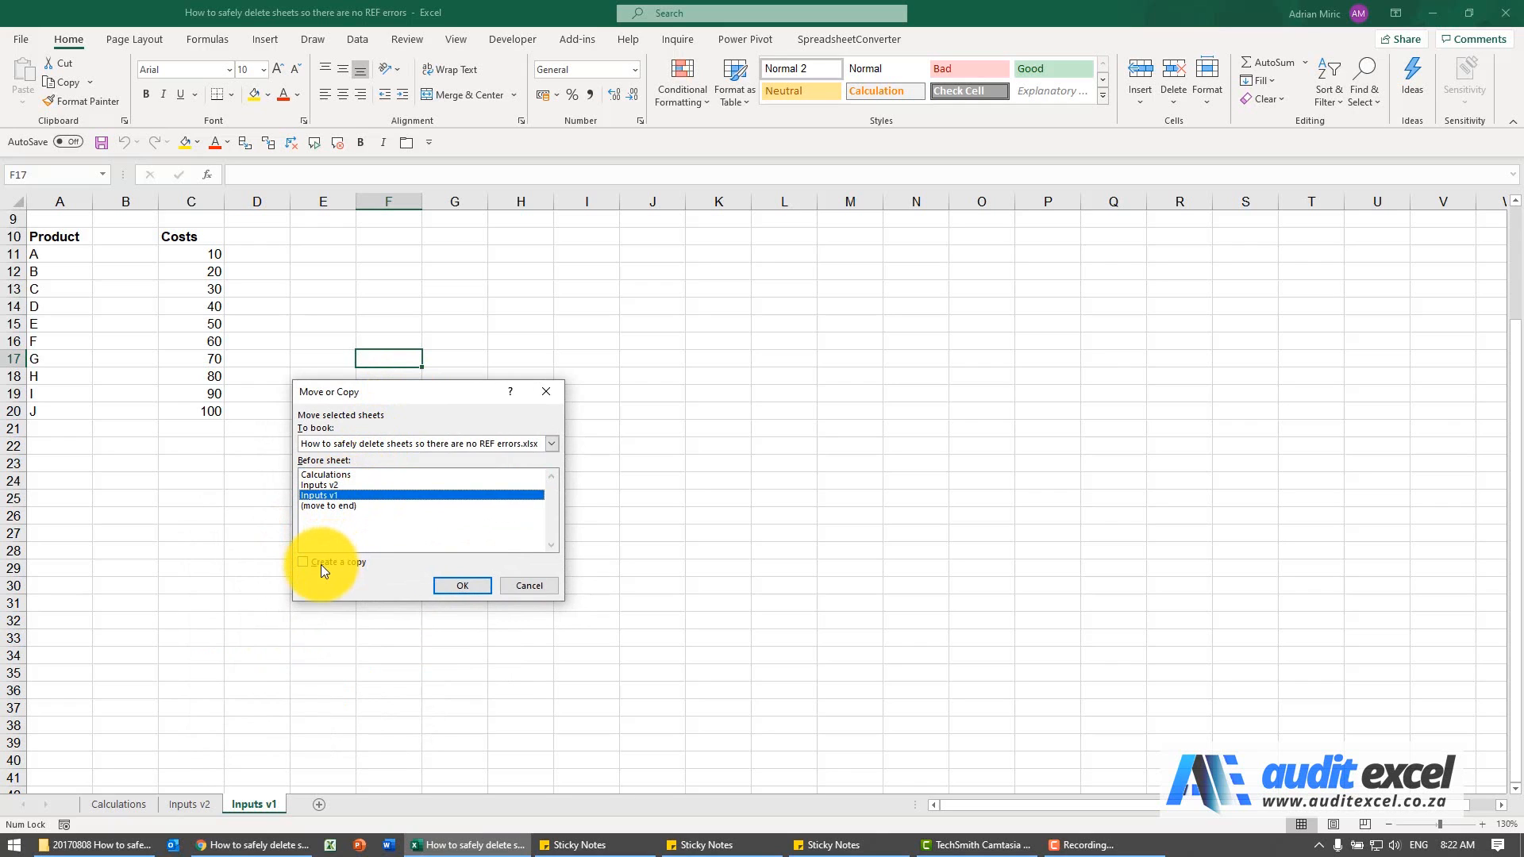
click(354, 445)
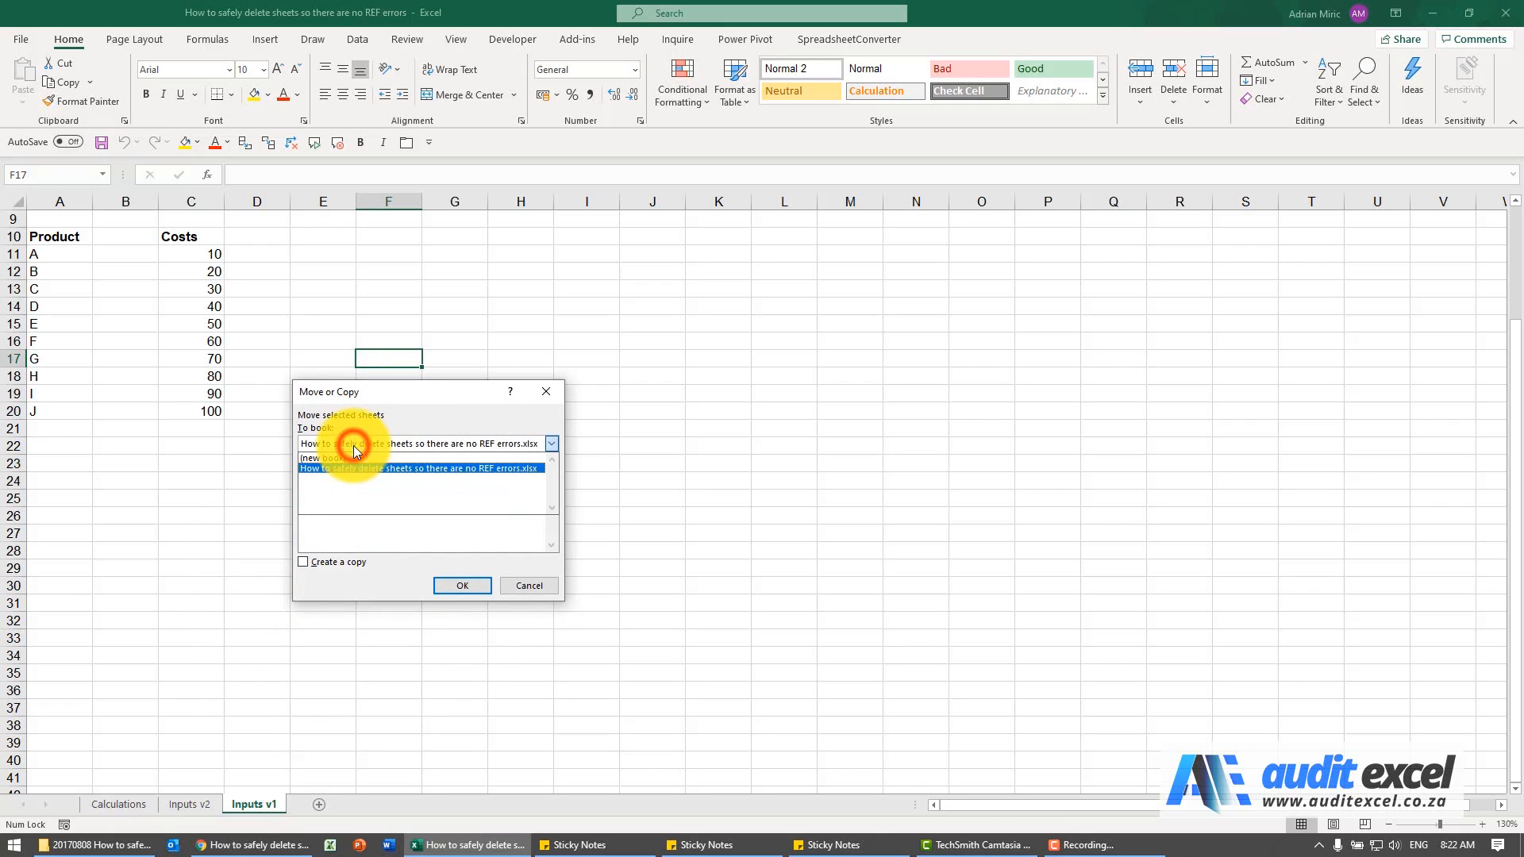
click(350, 455)
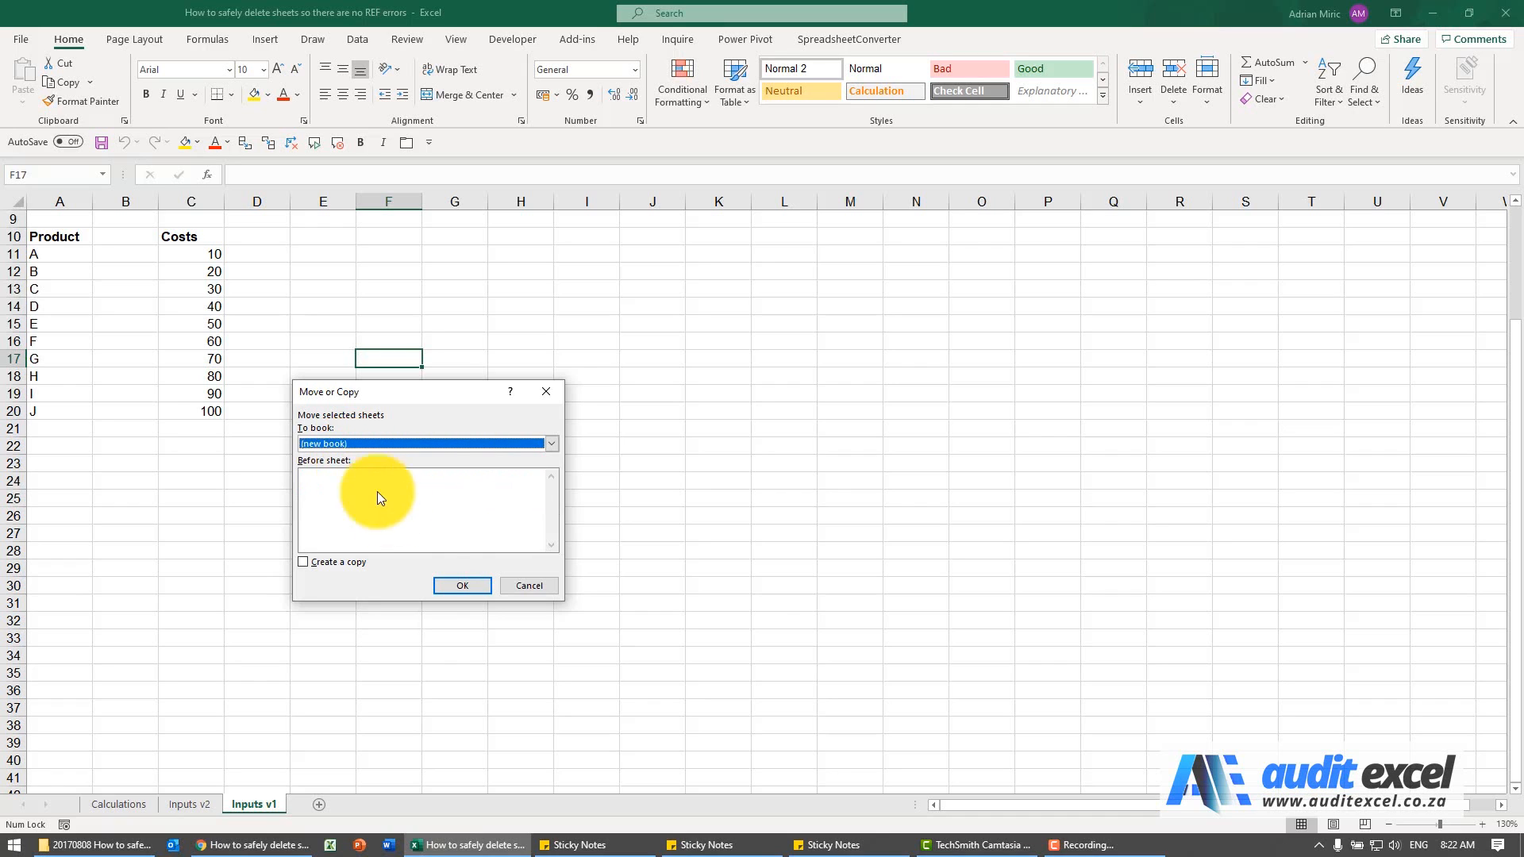
click(445, 585)
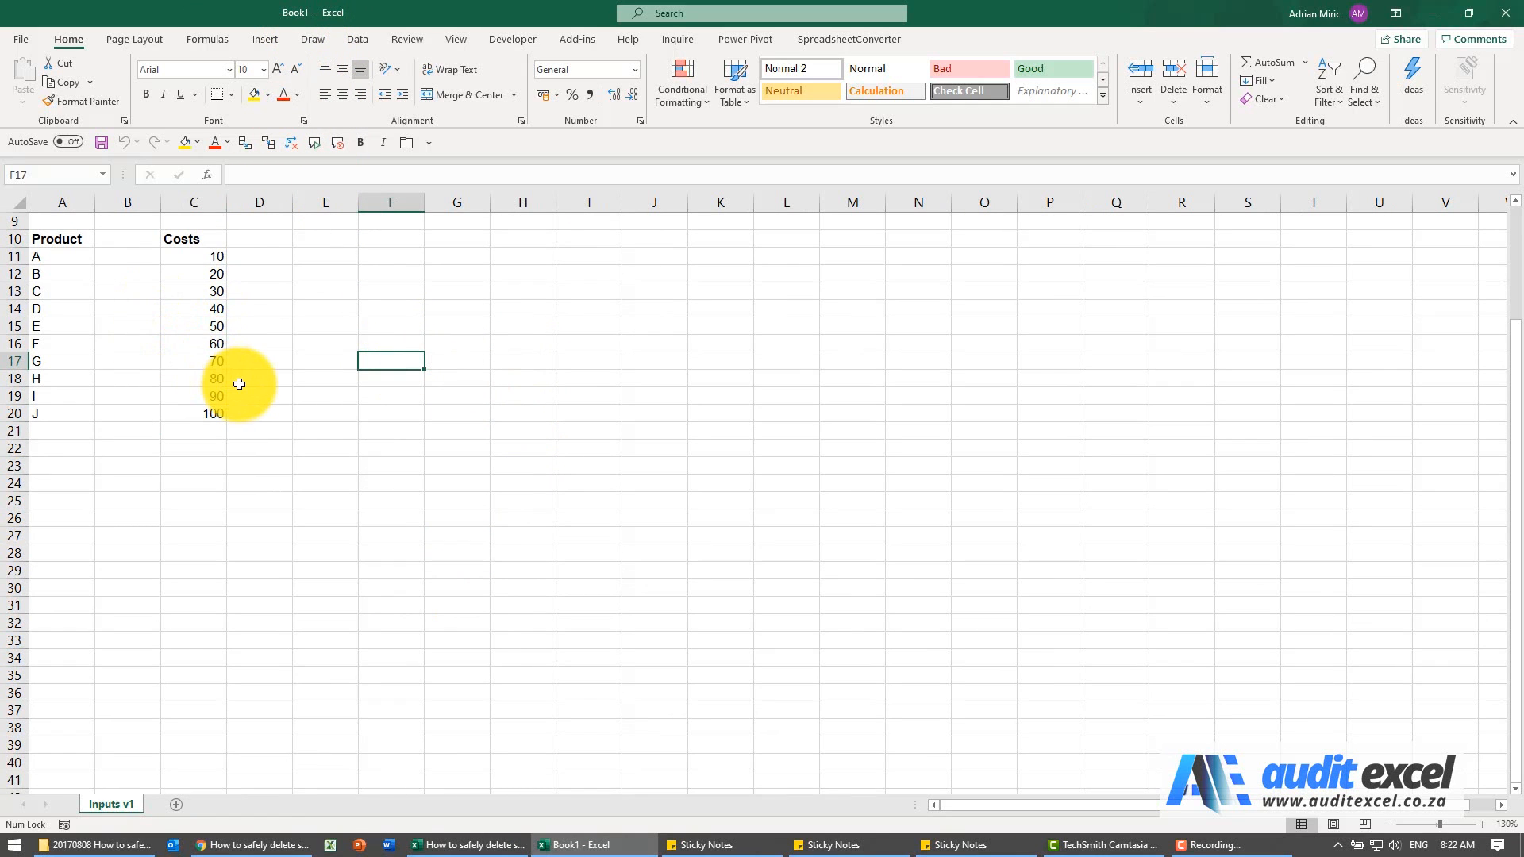
Arrange the new book and the original workbook side by side, and show the original's Calculations sheet
key(super+Right)
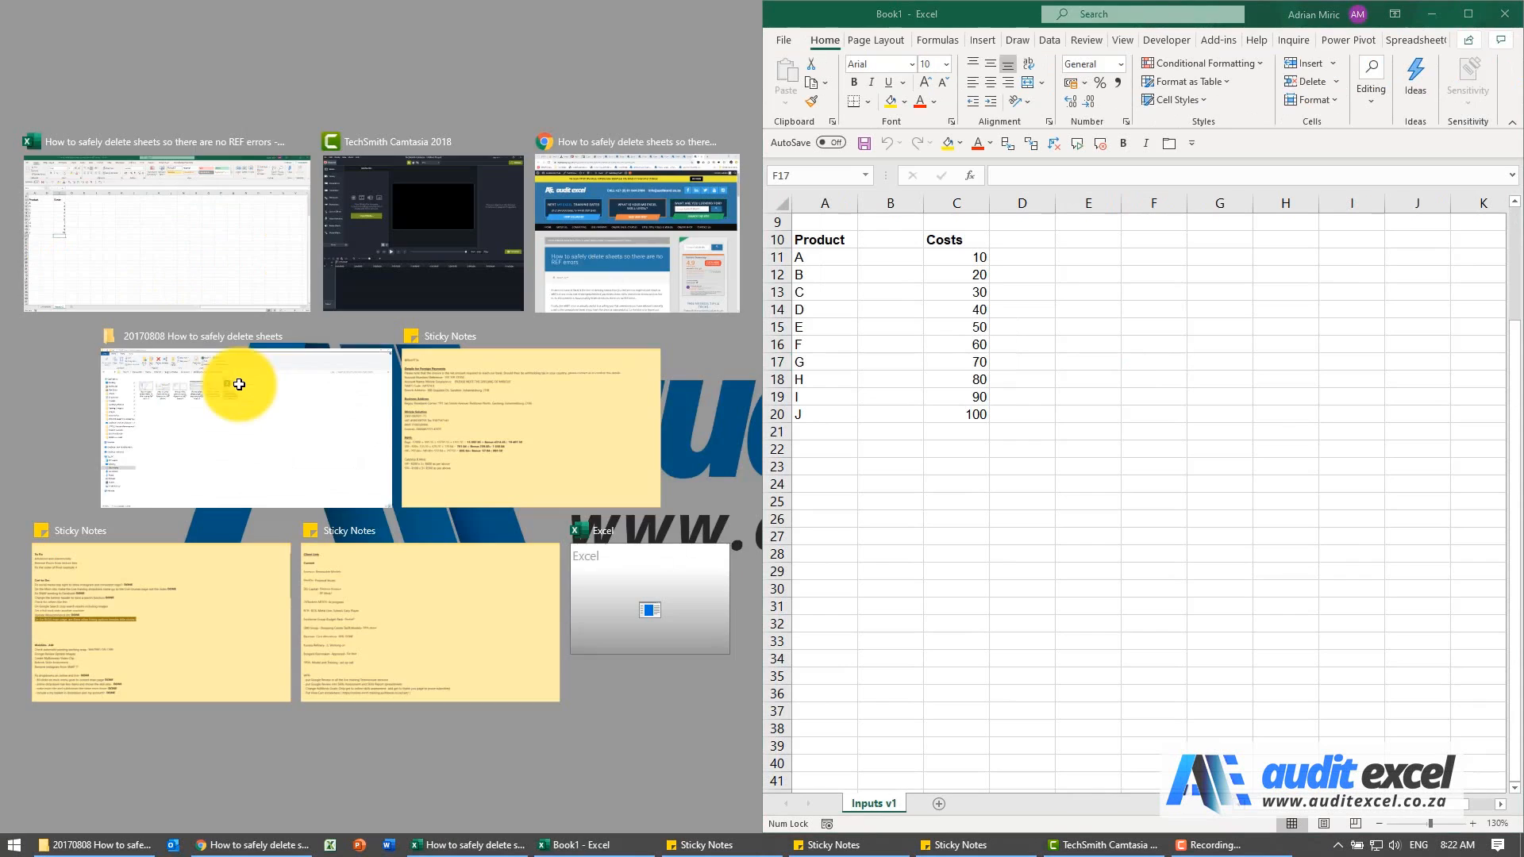
click(237, 235)
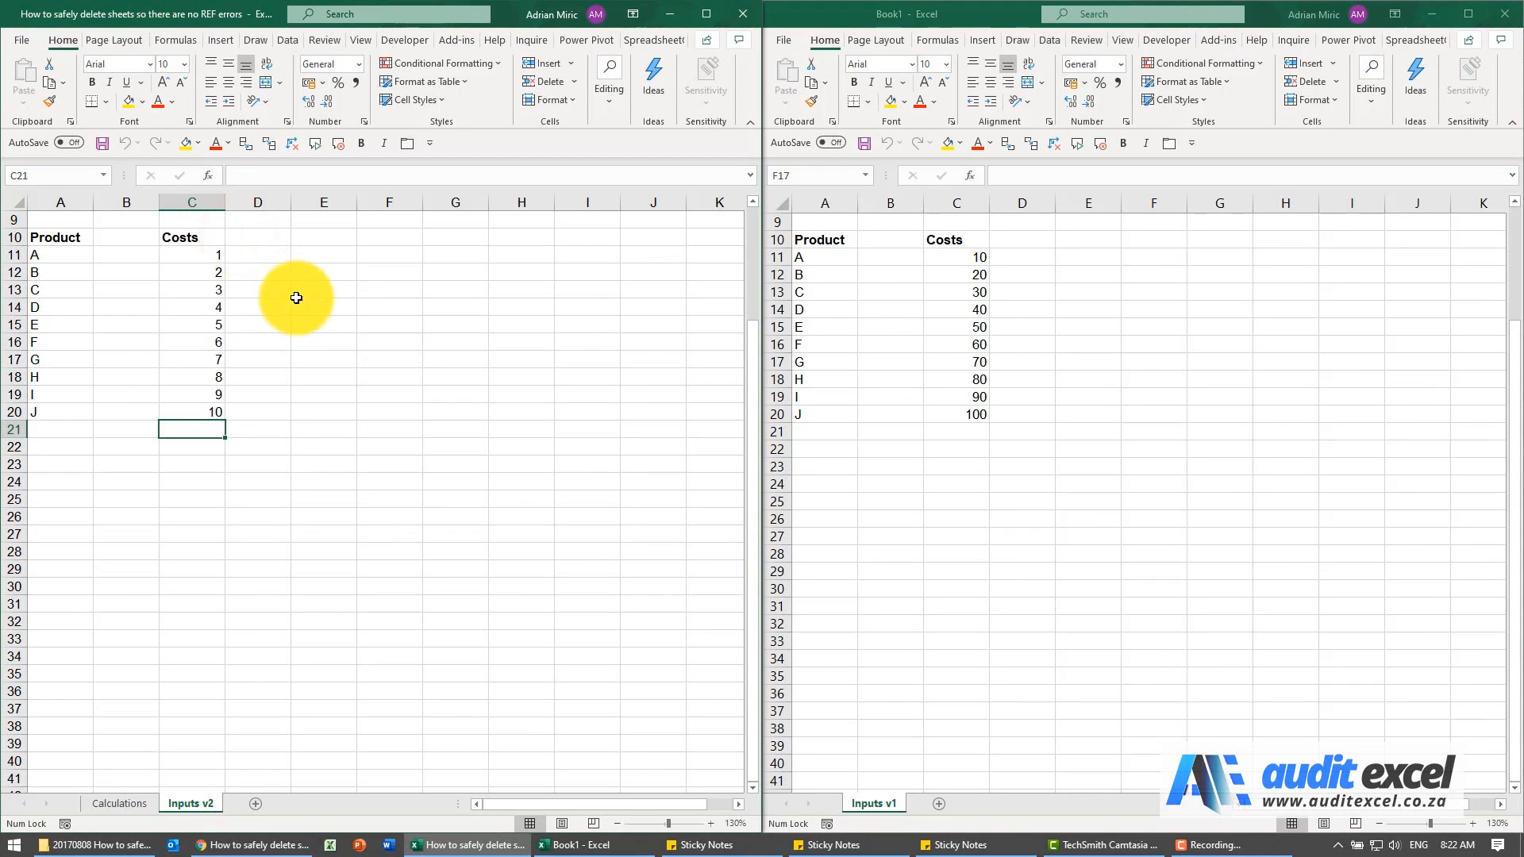
click(142, 797)
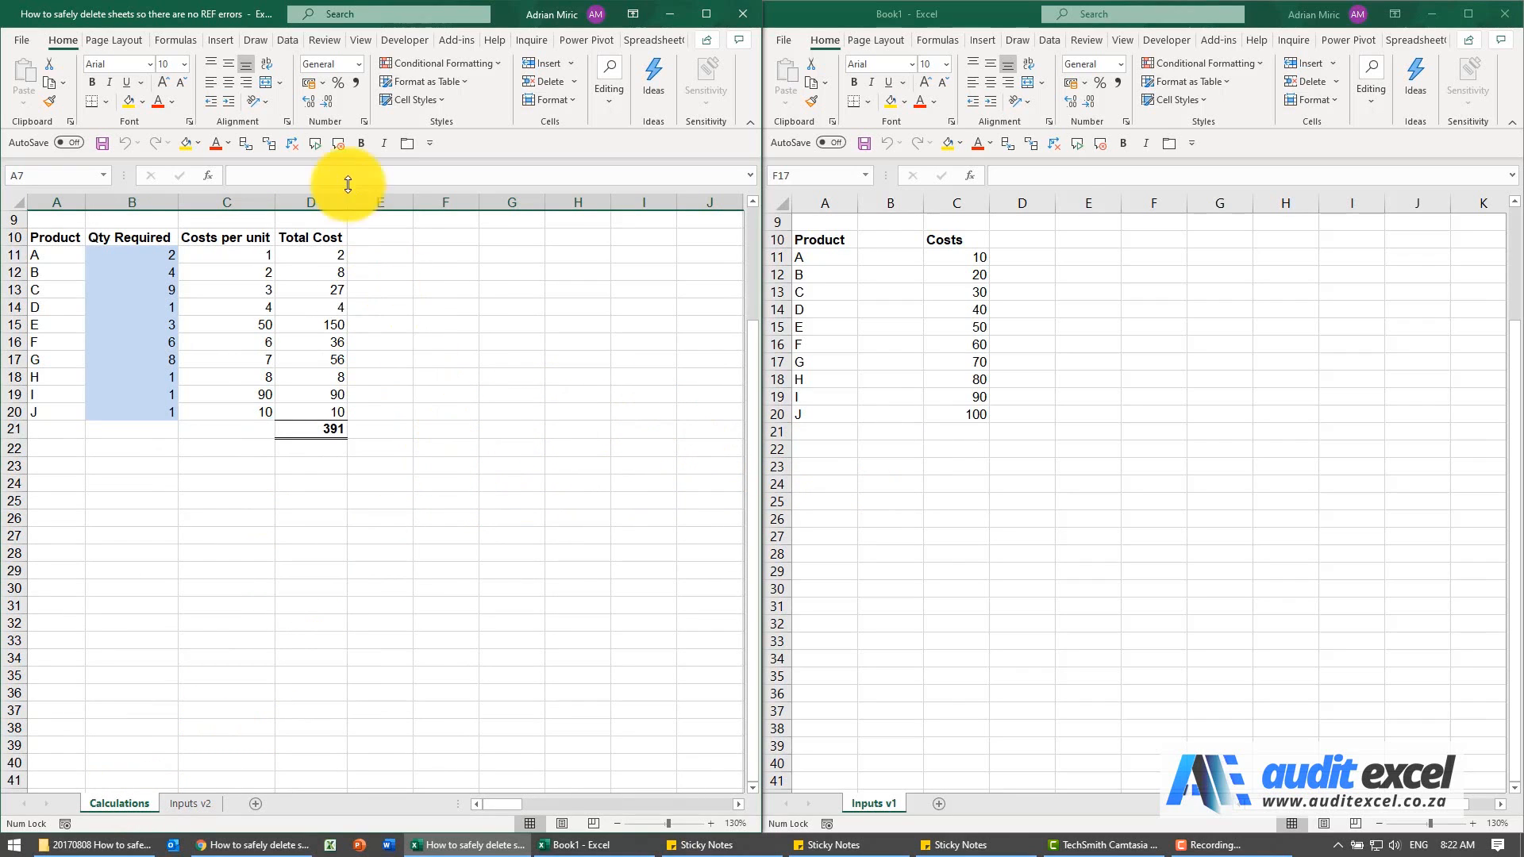
Review the original workbook's external links in Edit Links, keeping the worksheet data visible
click(287, 41)
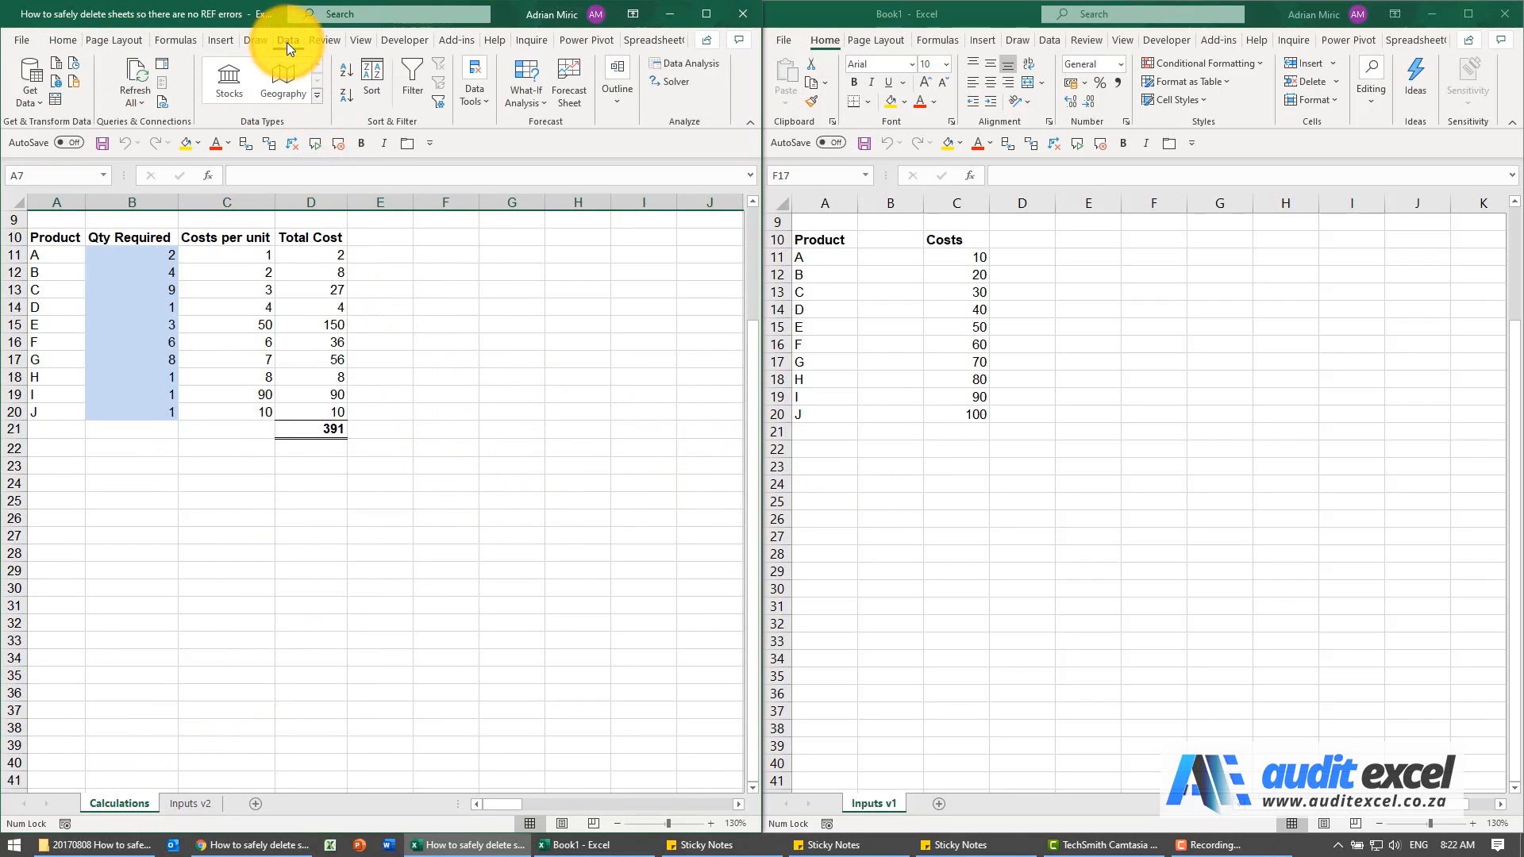
click(162, 107)
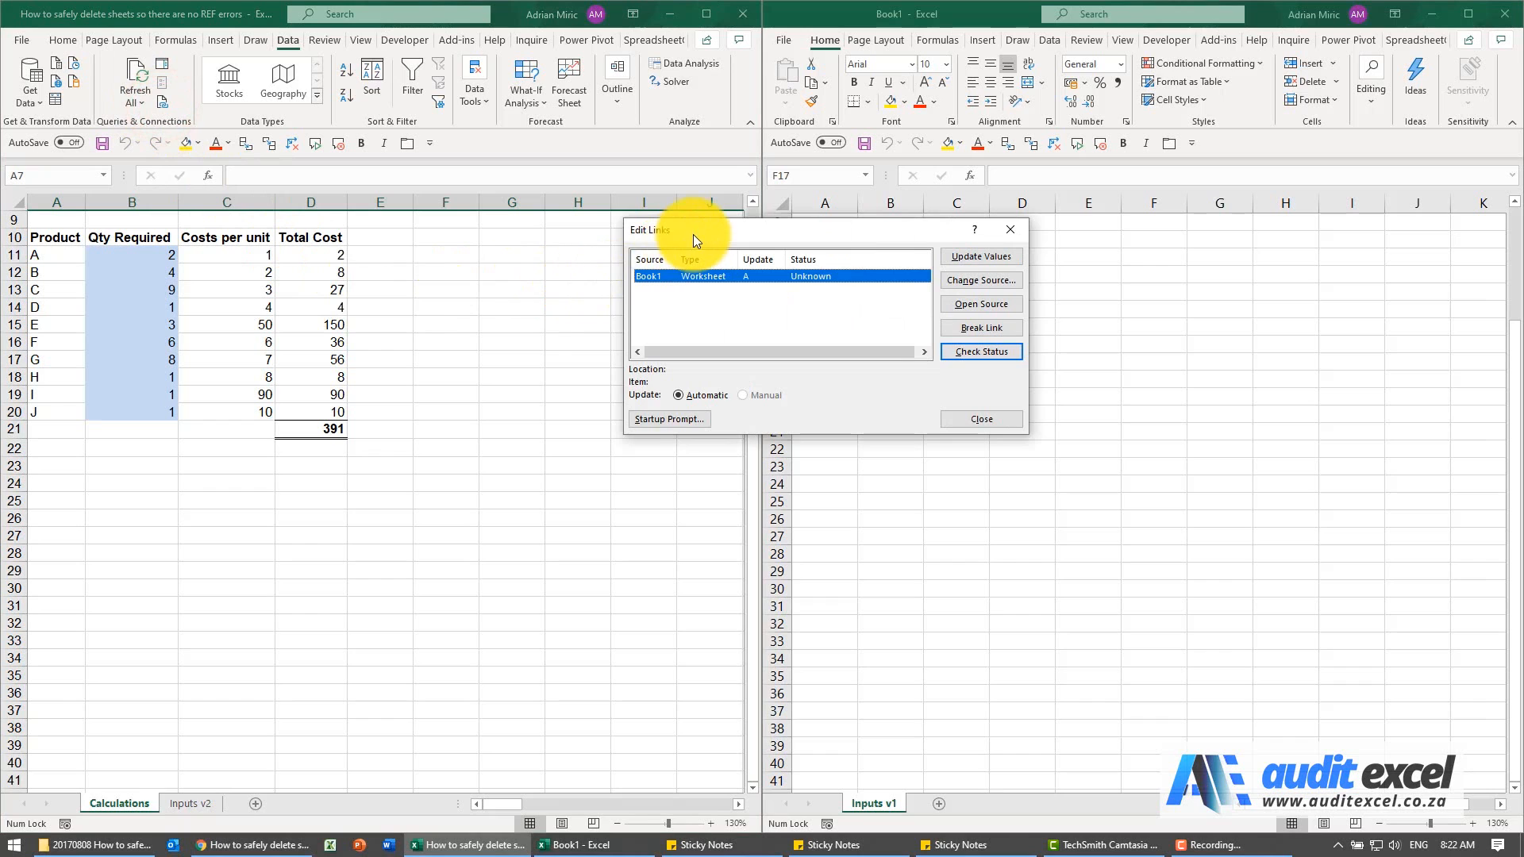
drag(693, 235, 355, 446)
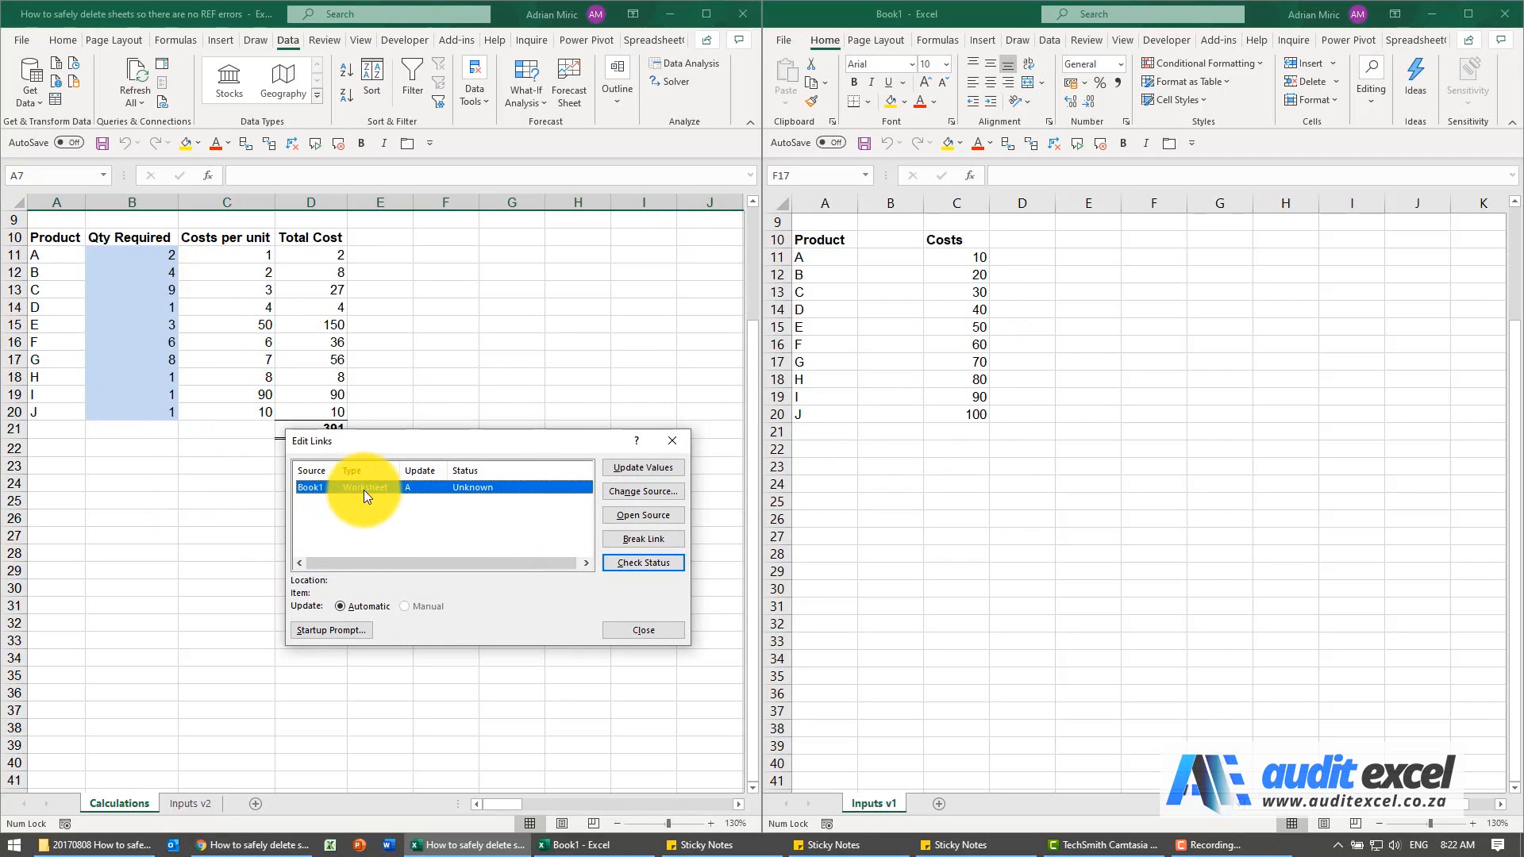
click(627, 629)
Inspect the Costs per unit formulas in C11, C12 and C15 to see which sheet each one references
click(240, 255)
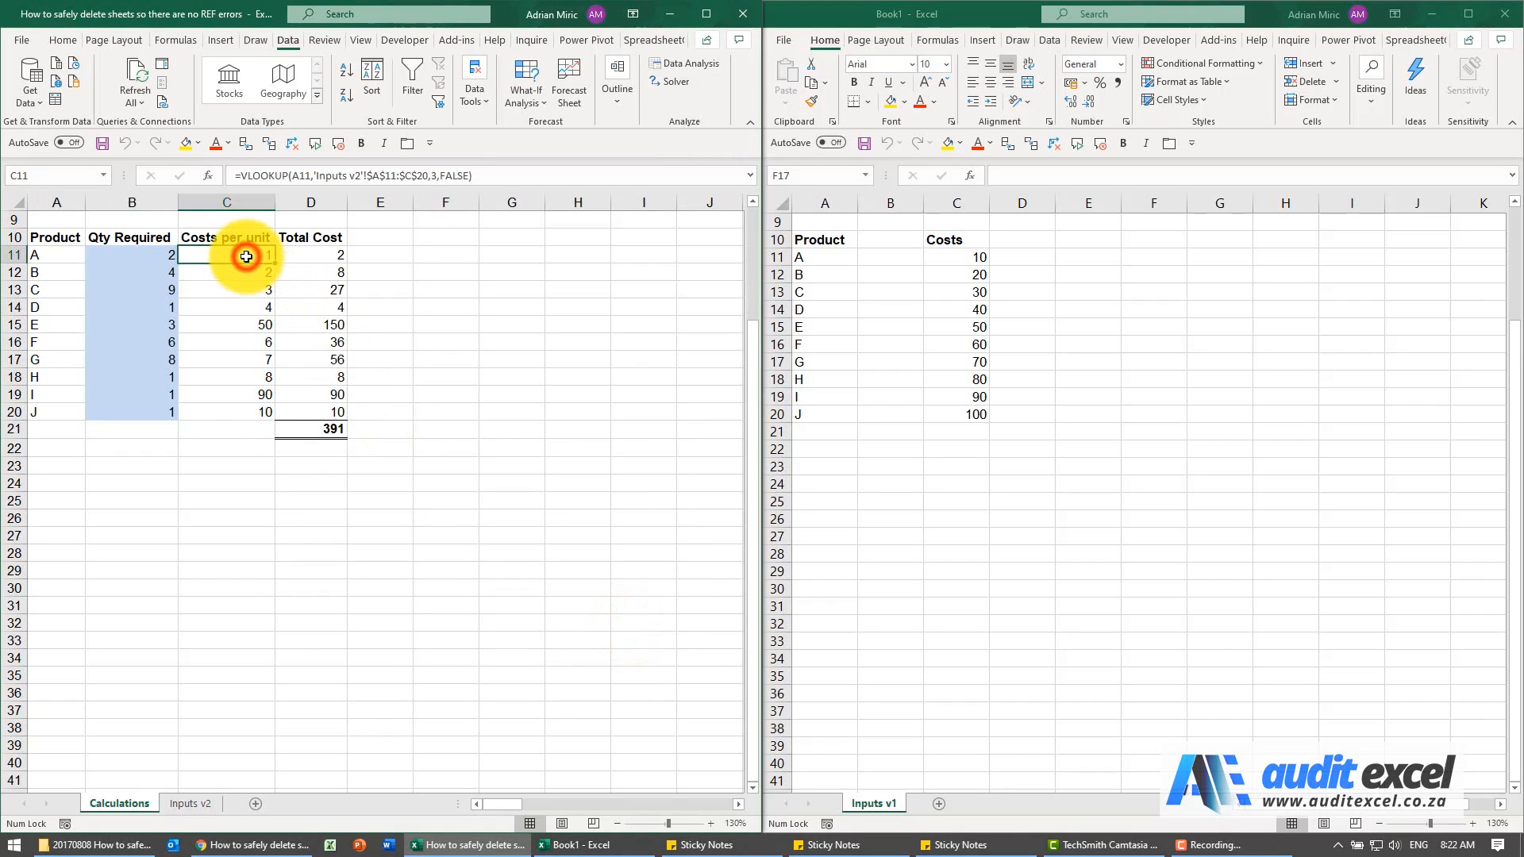
click(238, 268)
click(239, 323)
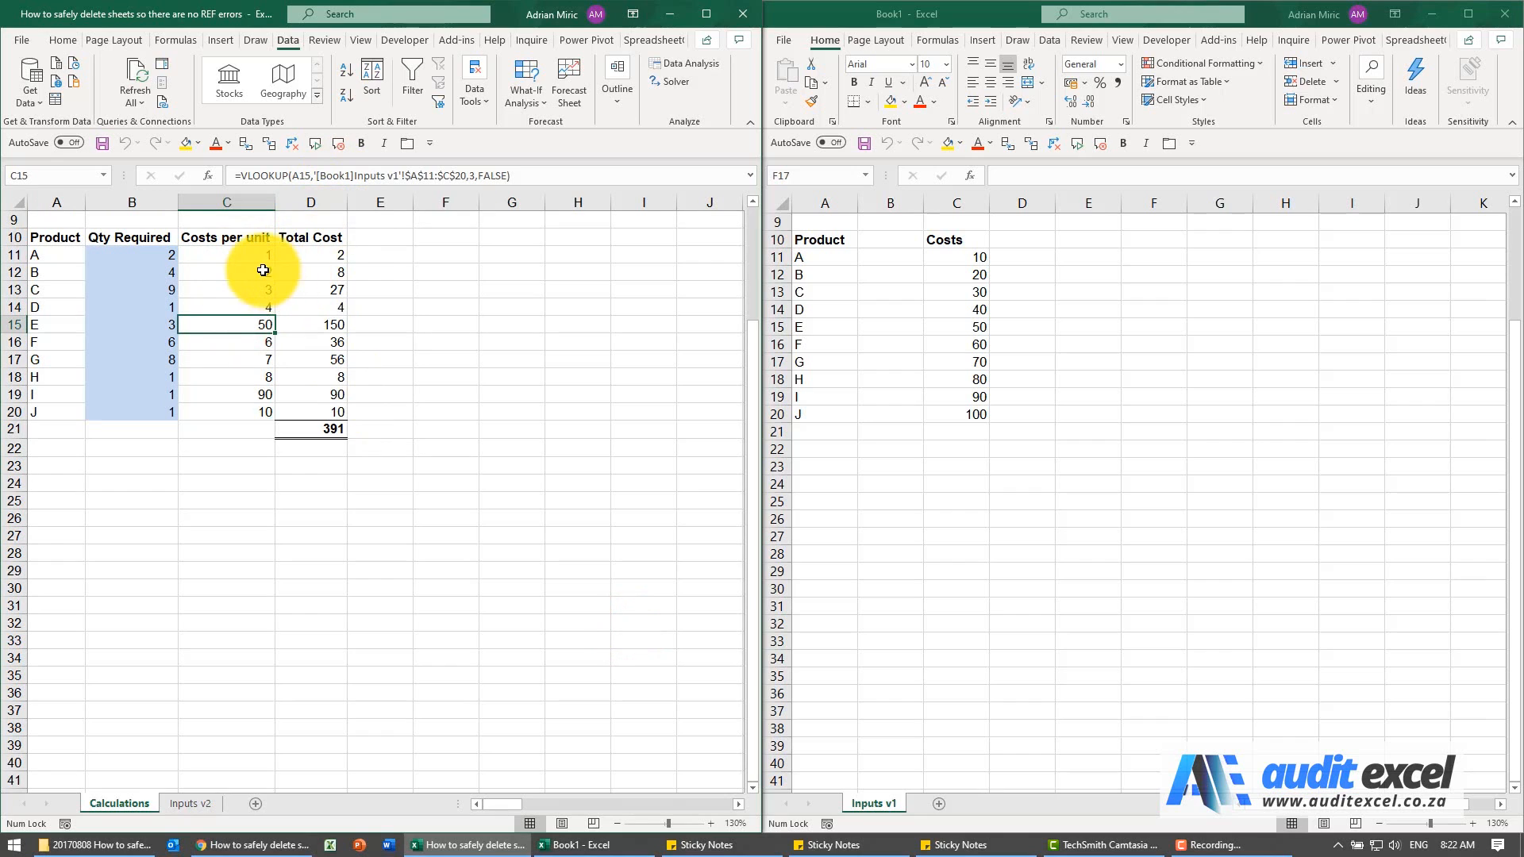
Recheck the source name of the workbook's external link in Edit Links
click(165, 102)
click(331, 508)
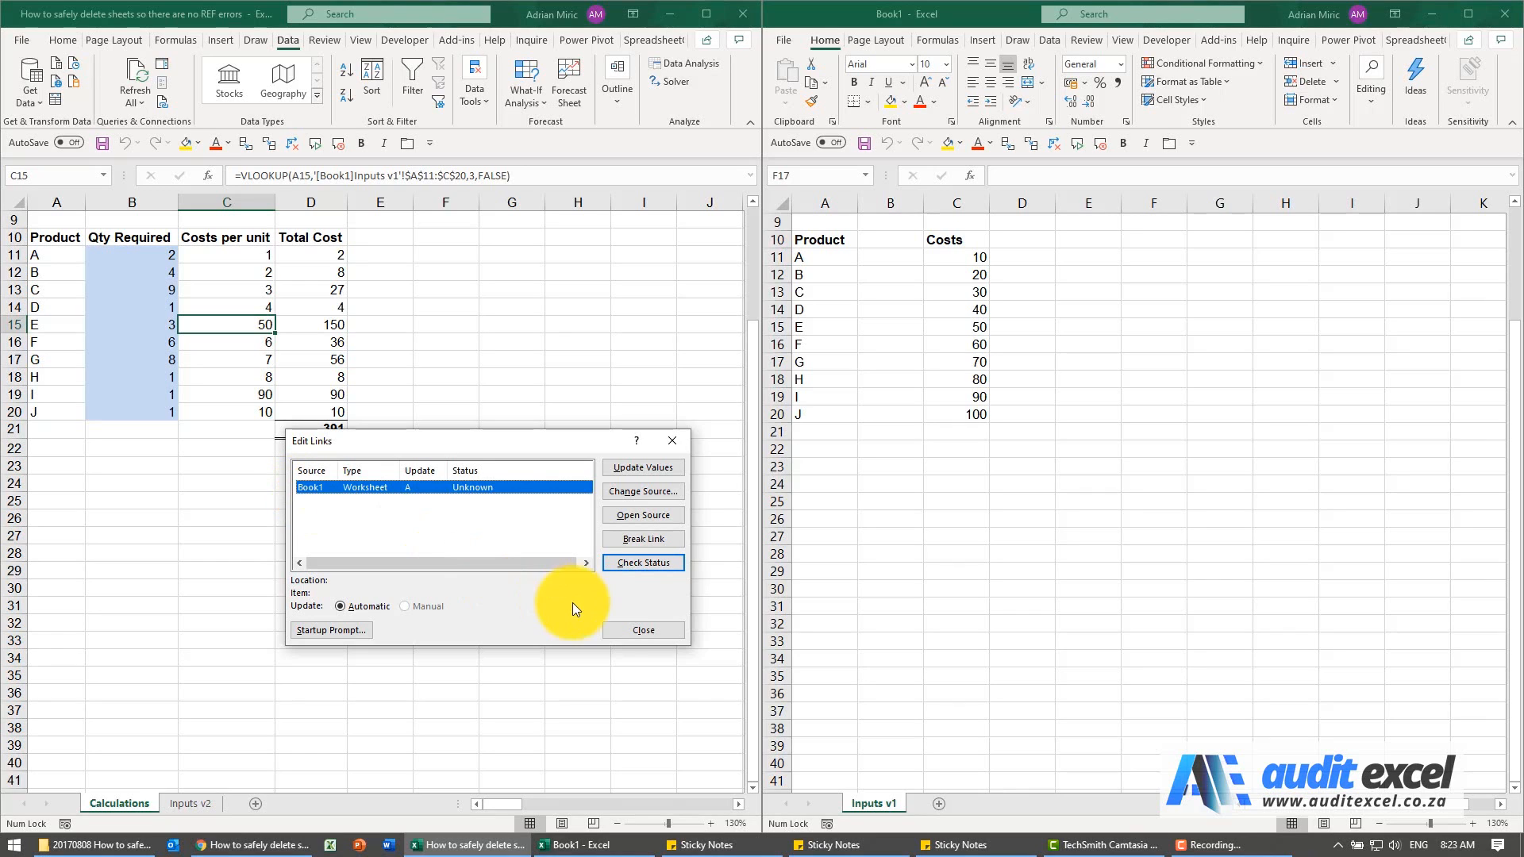
click(605, 627)
Find all cells on the Calculations sheet that refer to Book1 and go through the matches in an enlarged results list
click(297, 360)
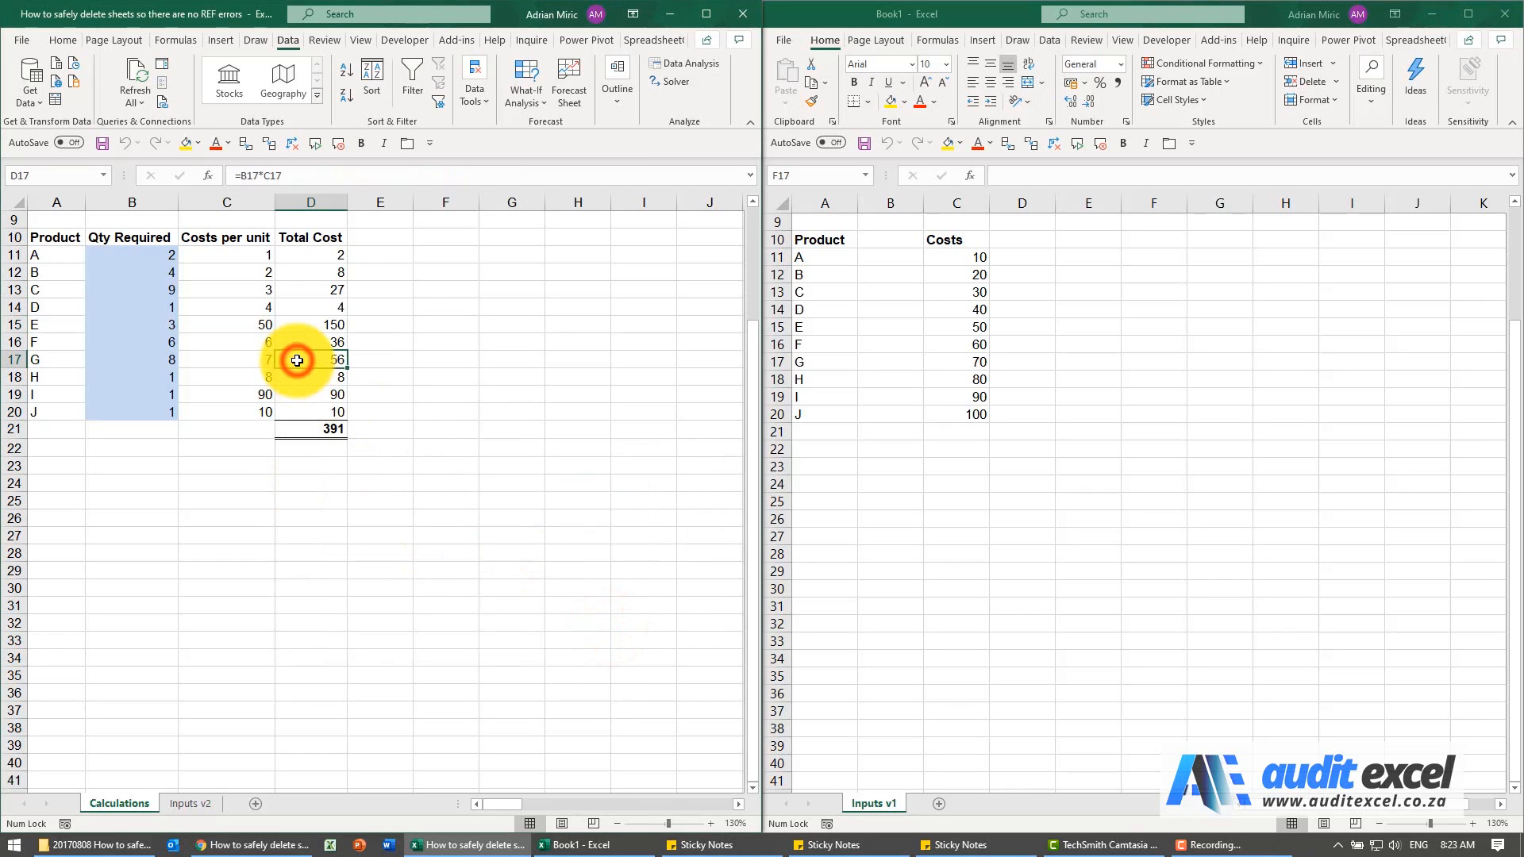
key(ctrl+f)
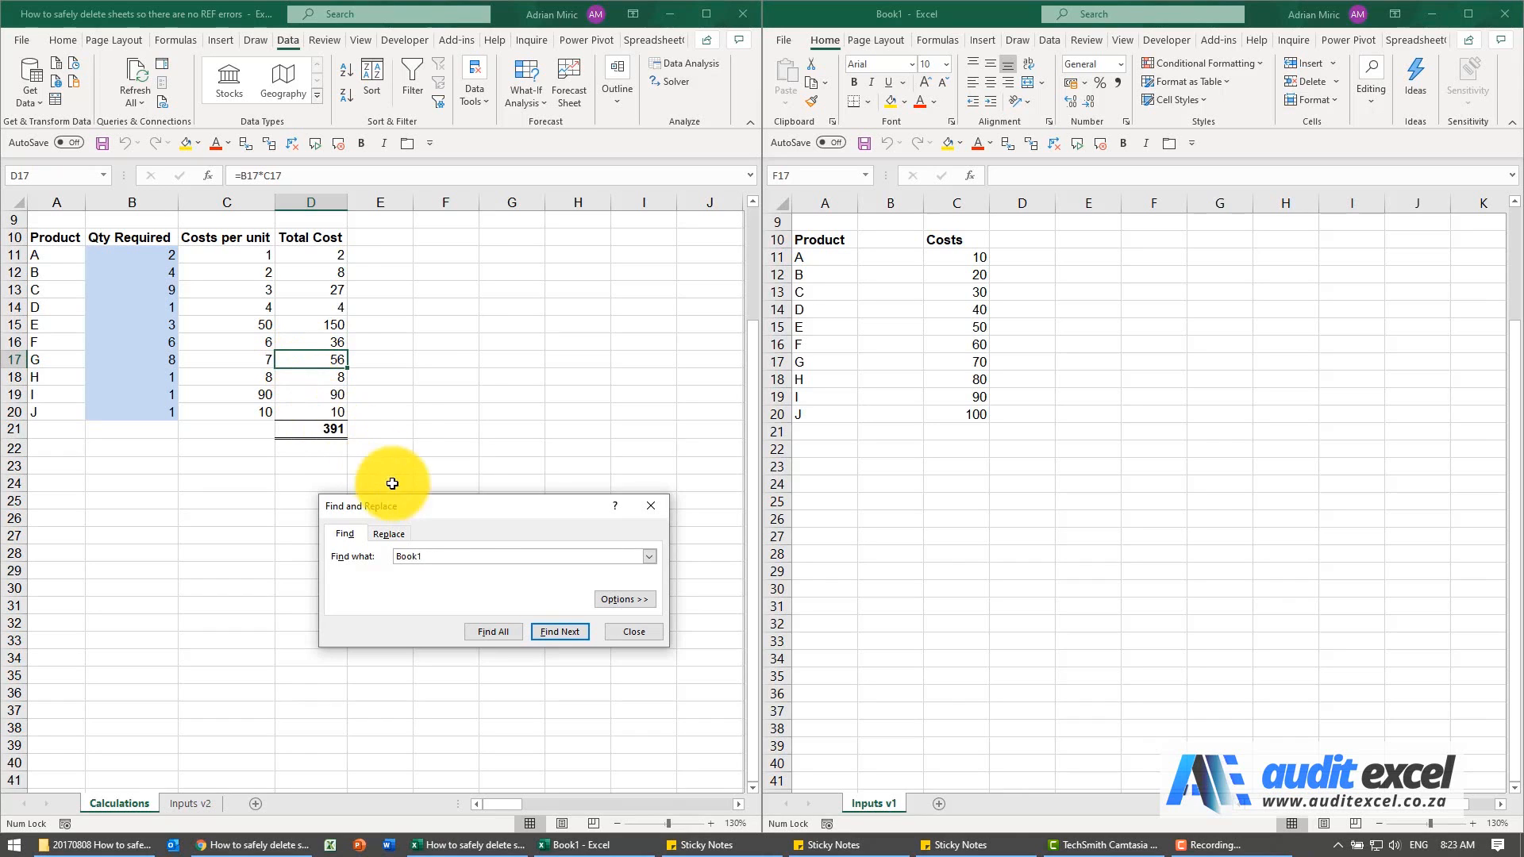
click(483, 627)
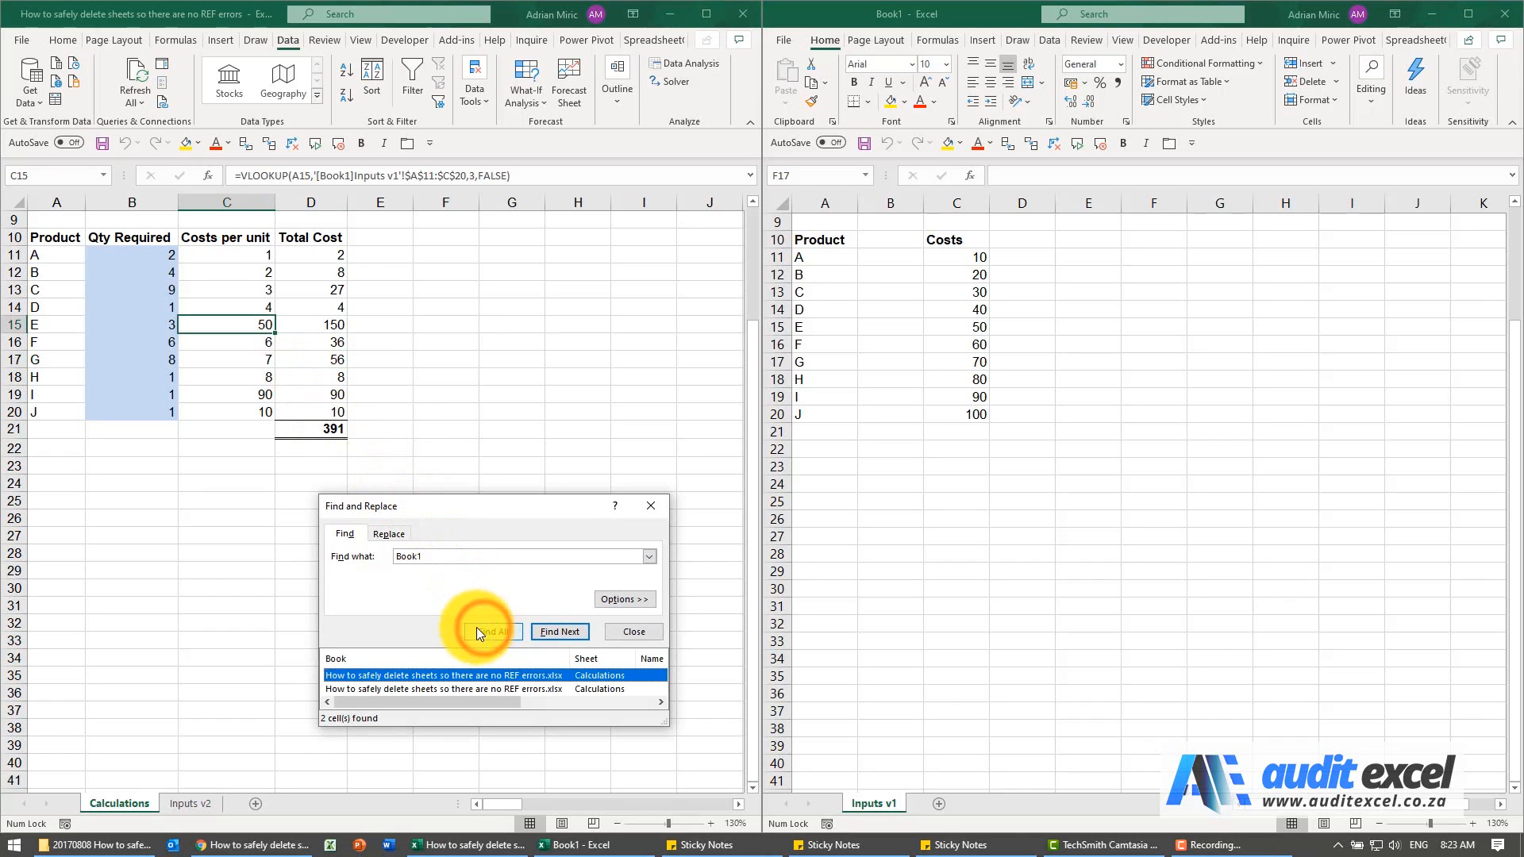
drag(455, 508, 510, 311)
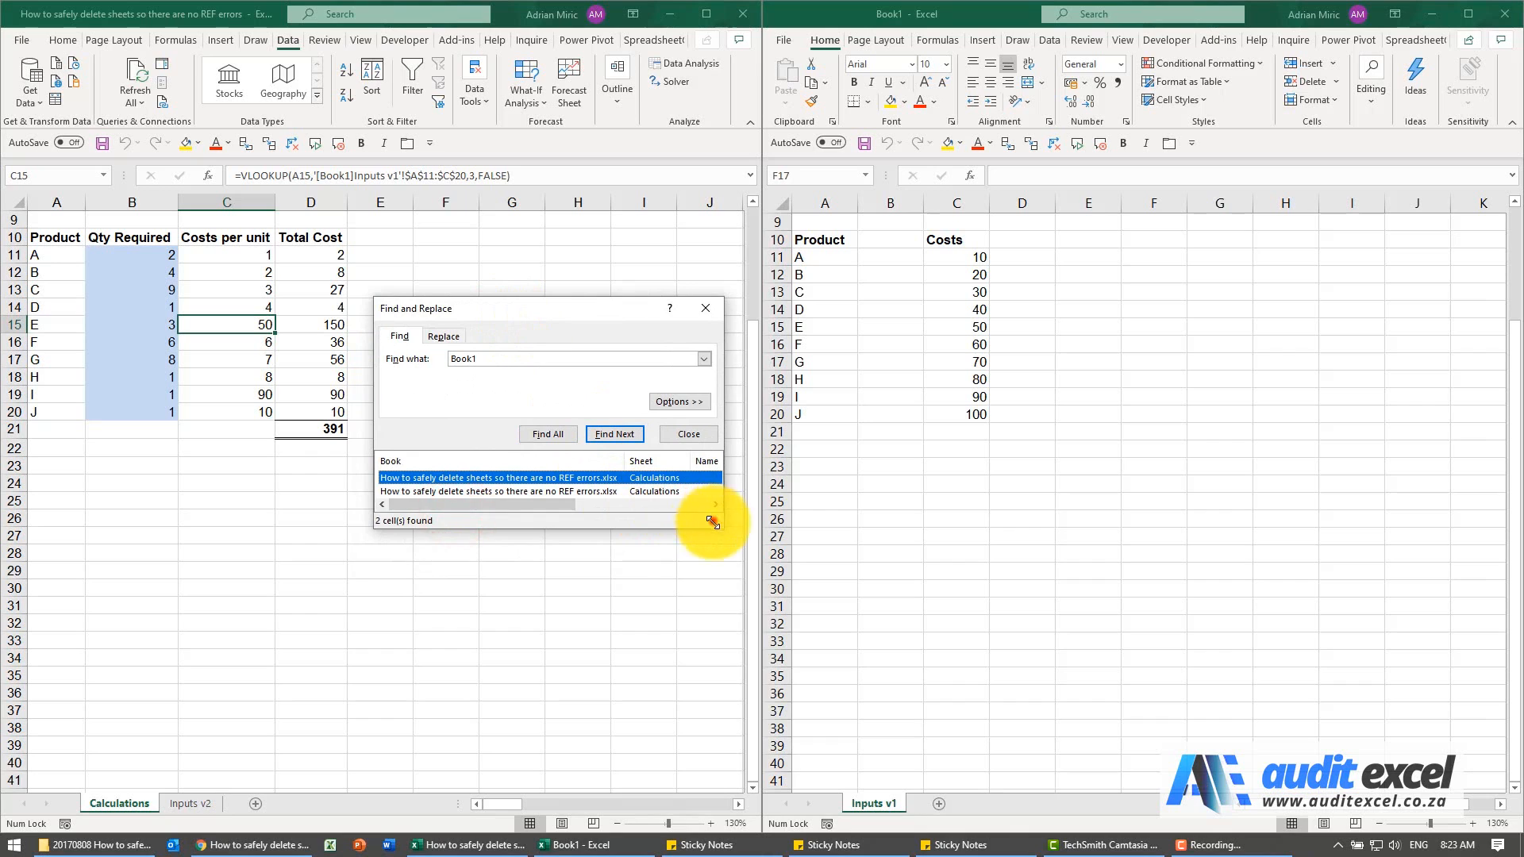
drag(708, 524, 694, 629)
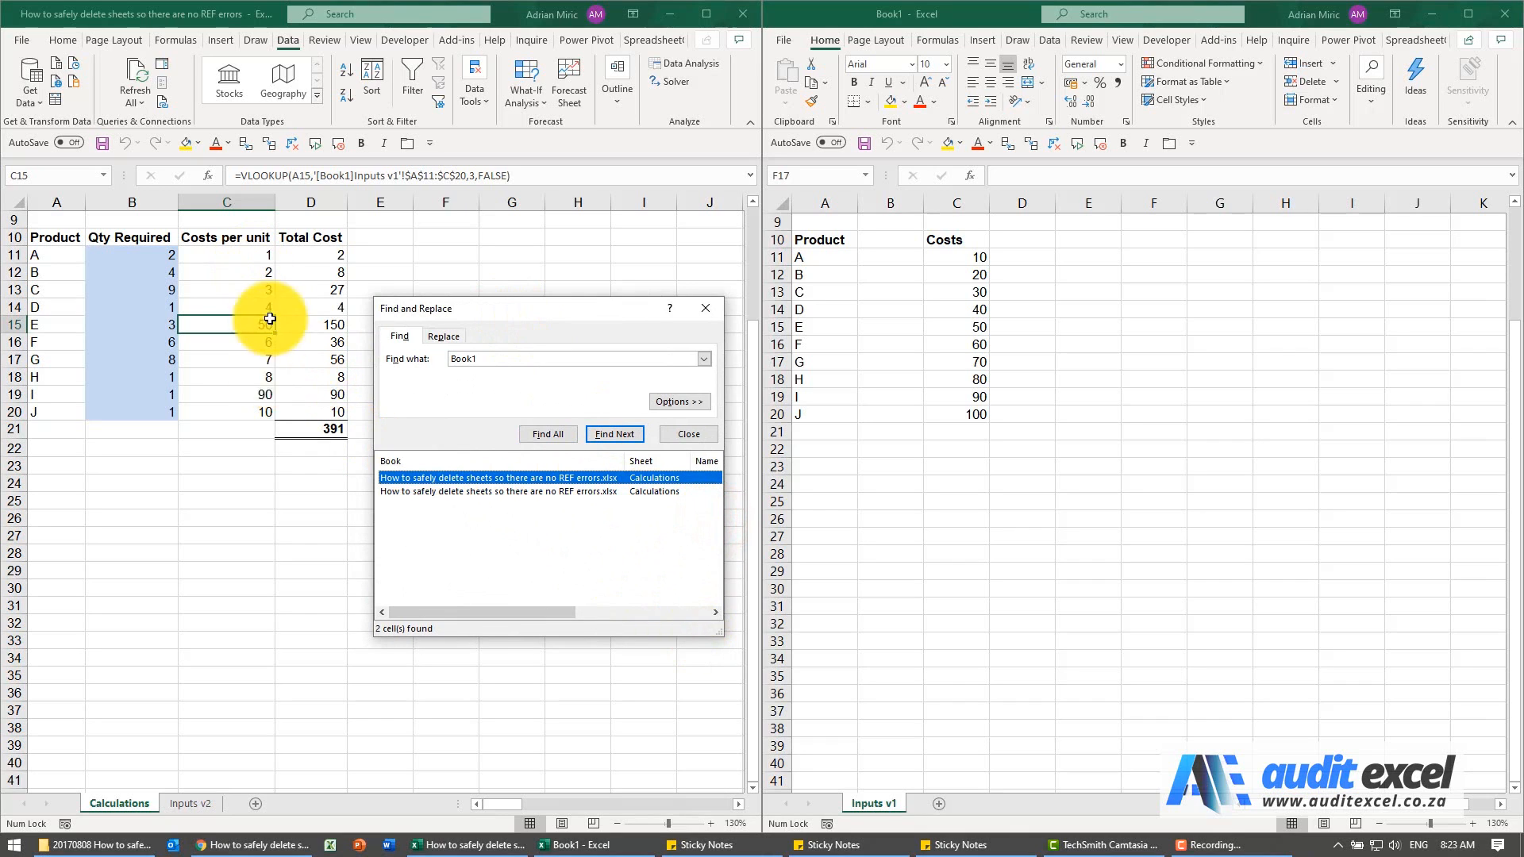
click(425, 492)
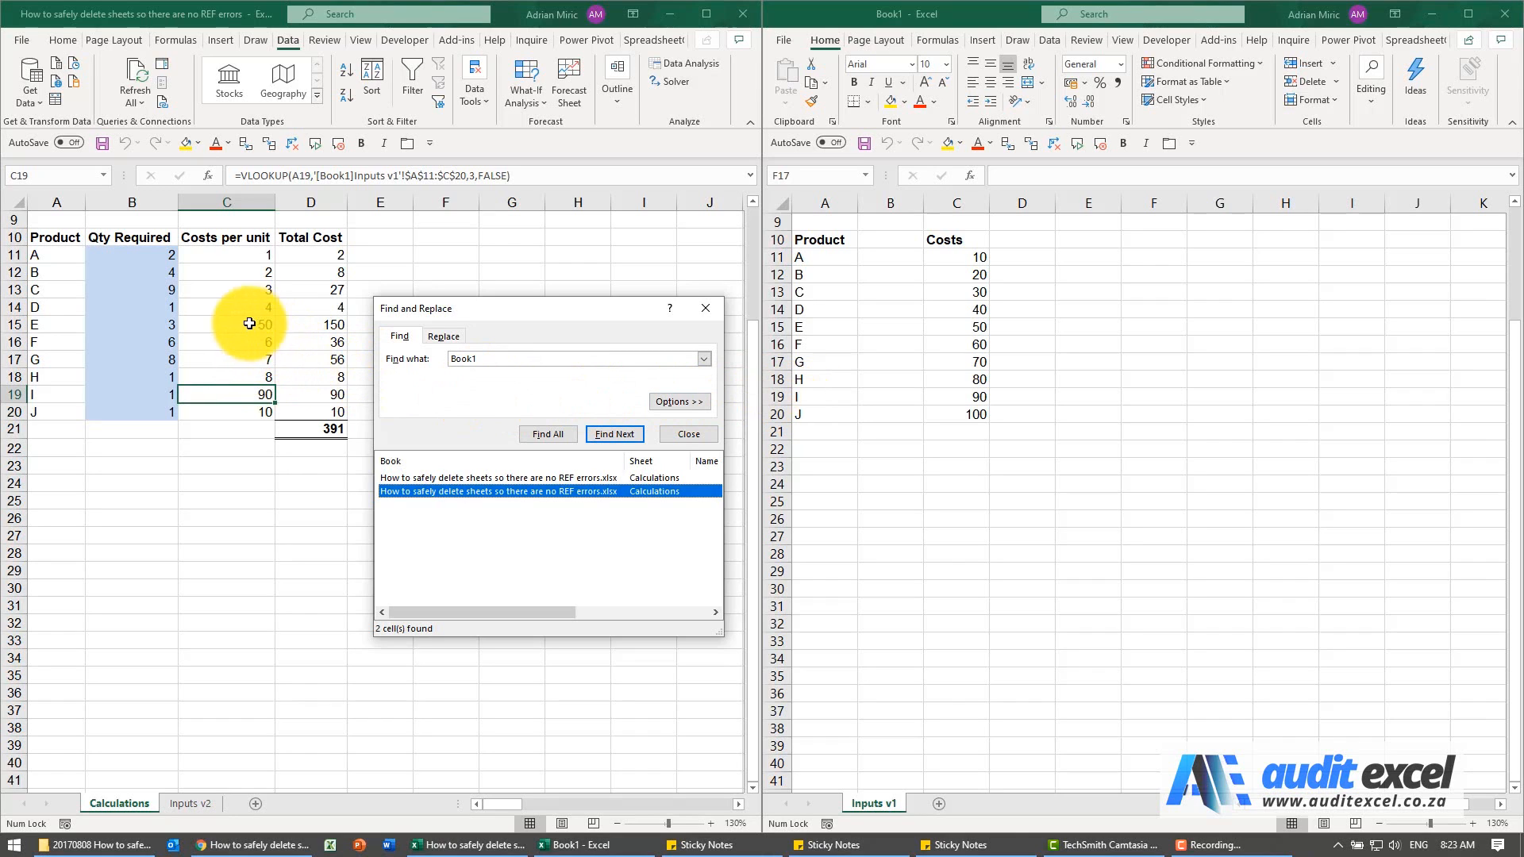
click(665, 433)
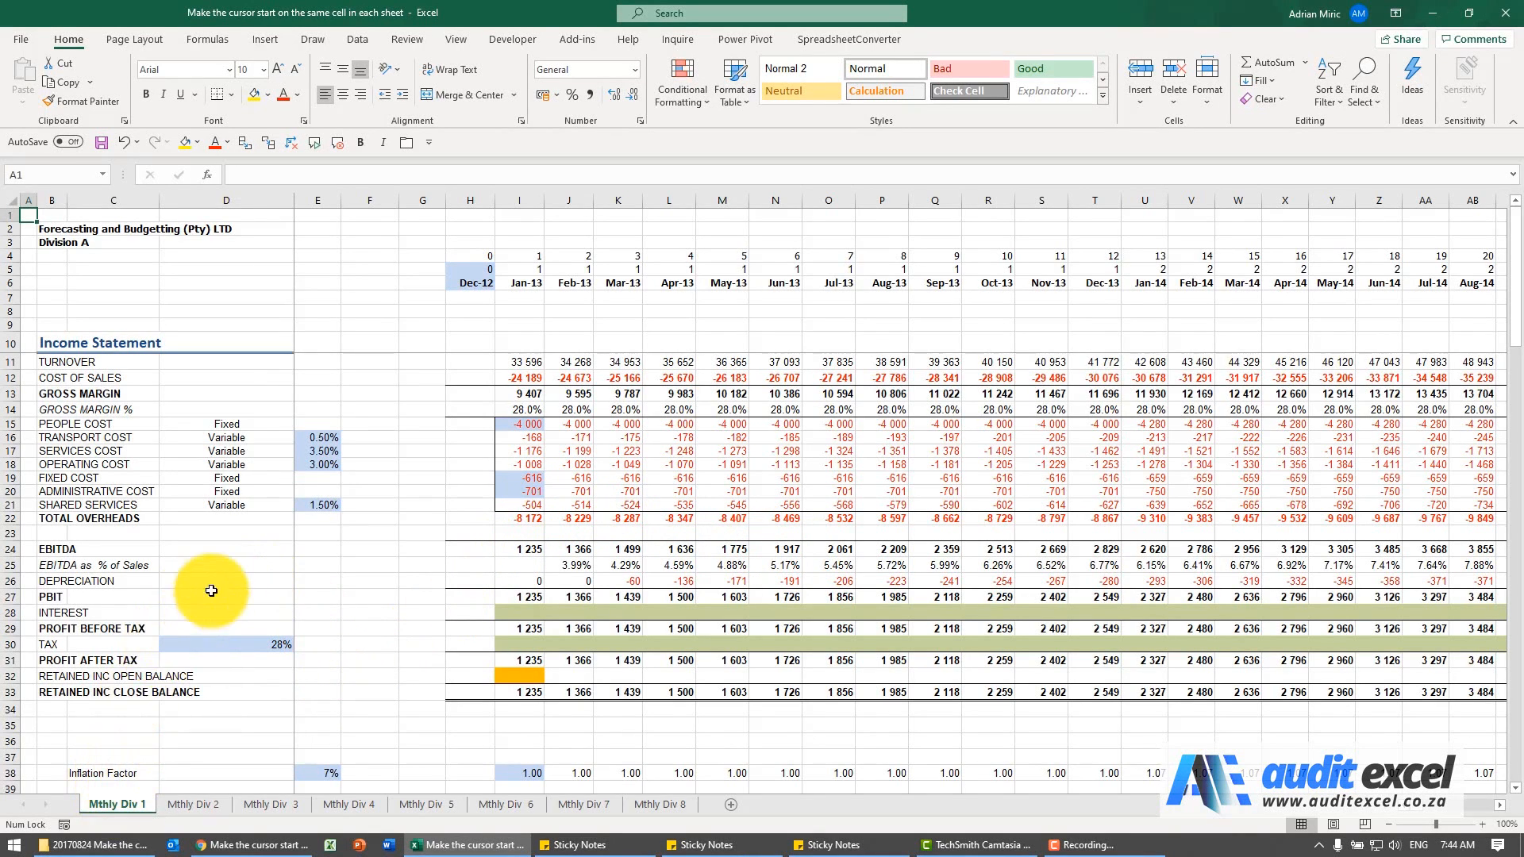
Compare the cursor cell and scroll position on the Mthly Div 1 and Mthly Div 2 sheets of the budgeting workbook
scroll(341, 534, down, 20)
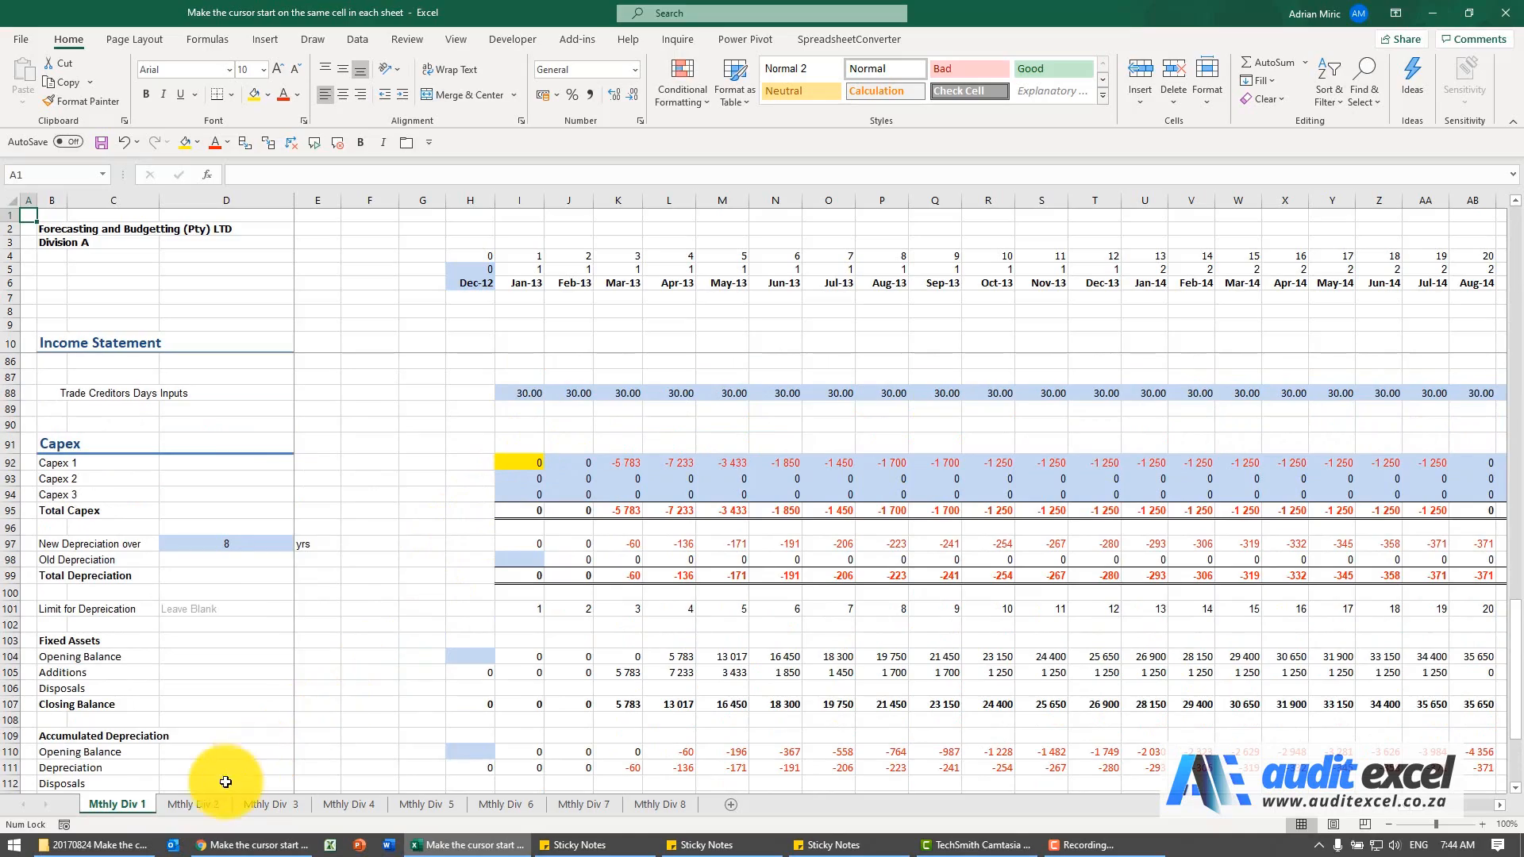
click(200, 804)
scroll(419, 508, down, 7)
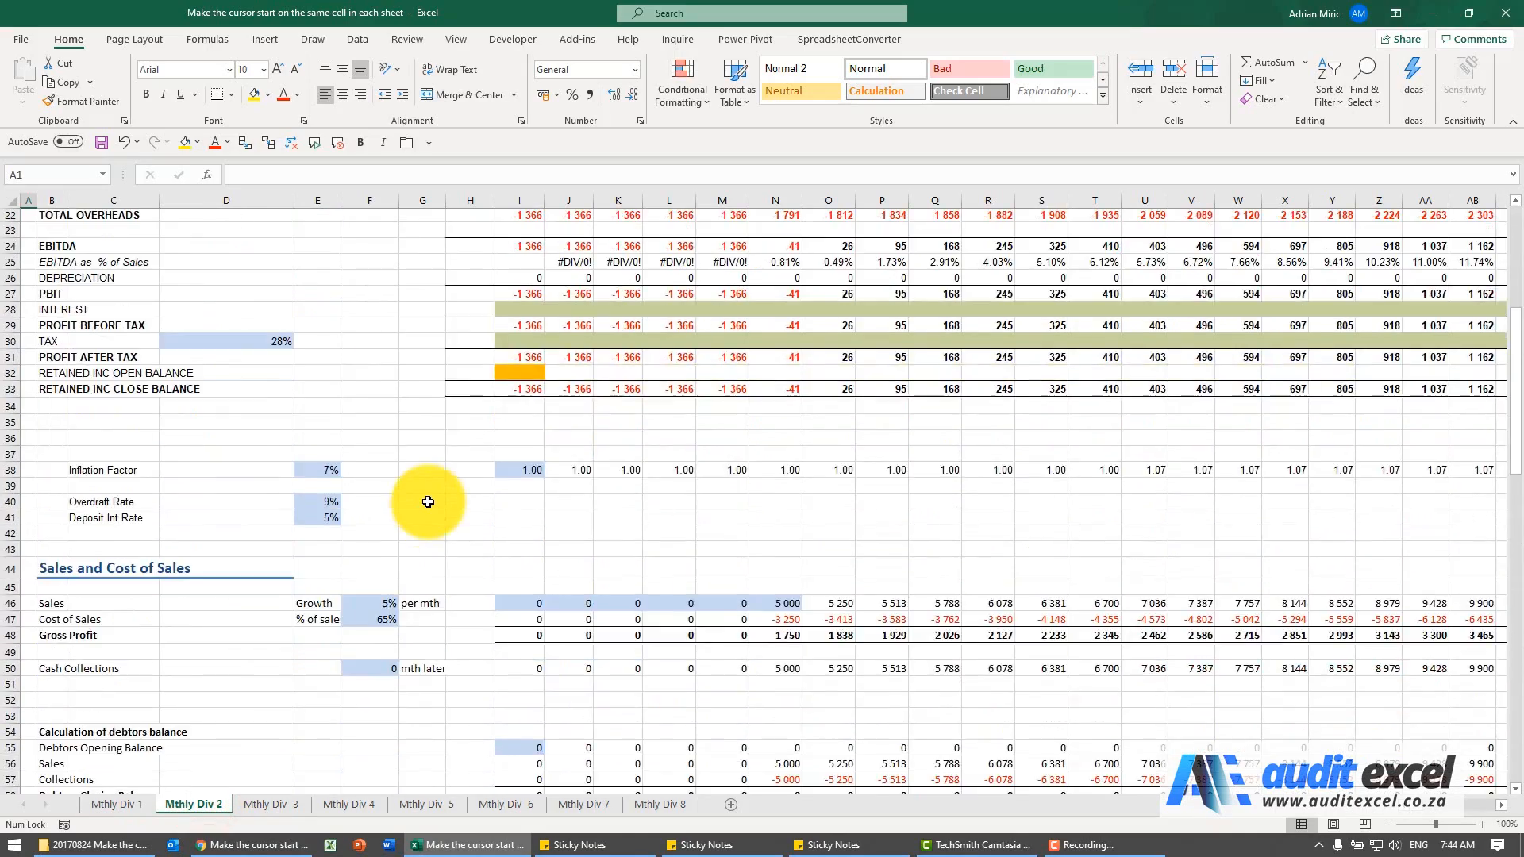
scroll(442, 493, up, 7)
click(117, 804)
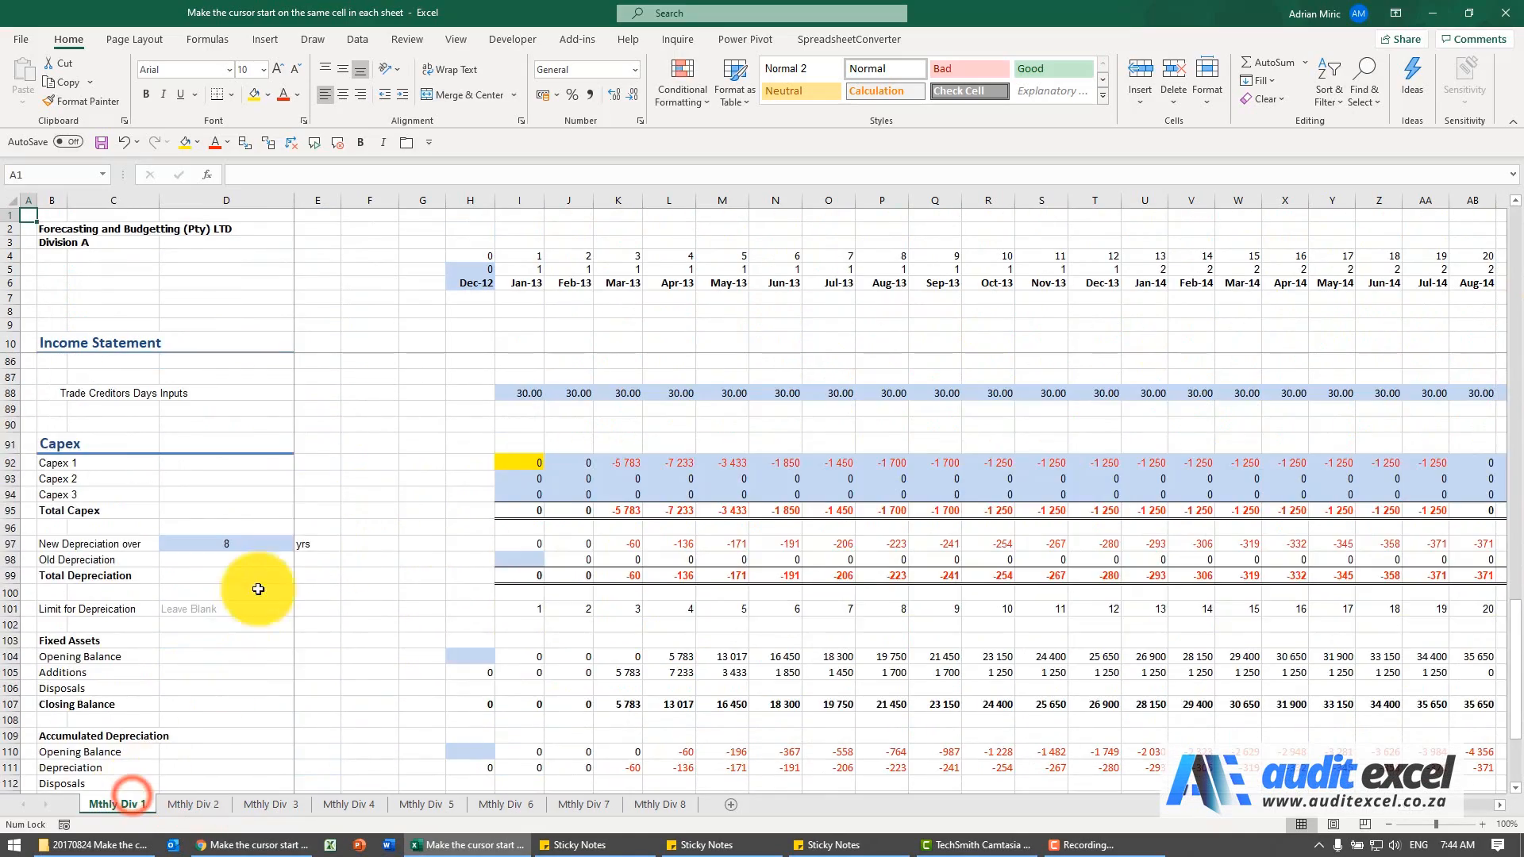
scroll(270, 572, up, 5)
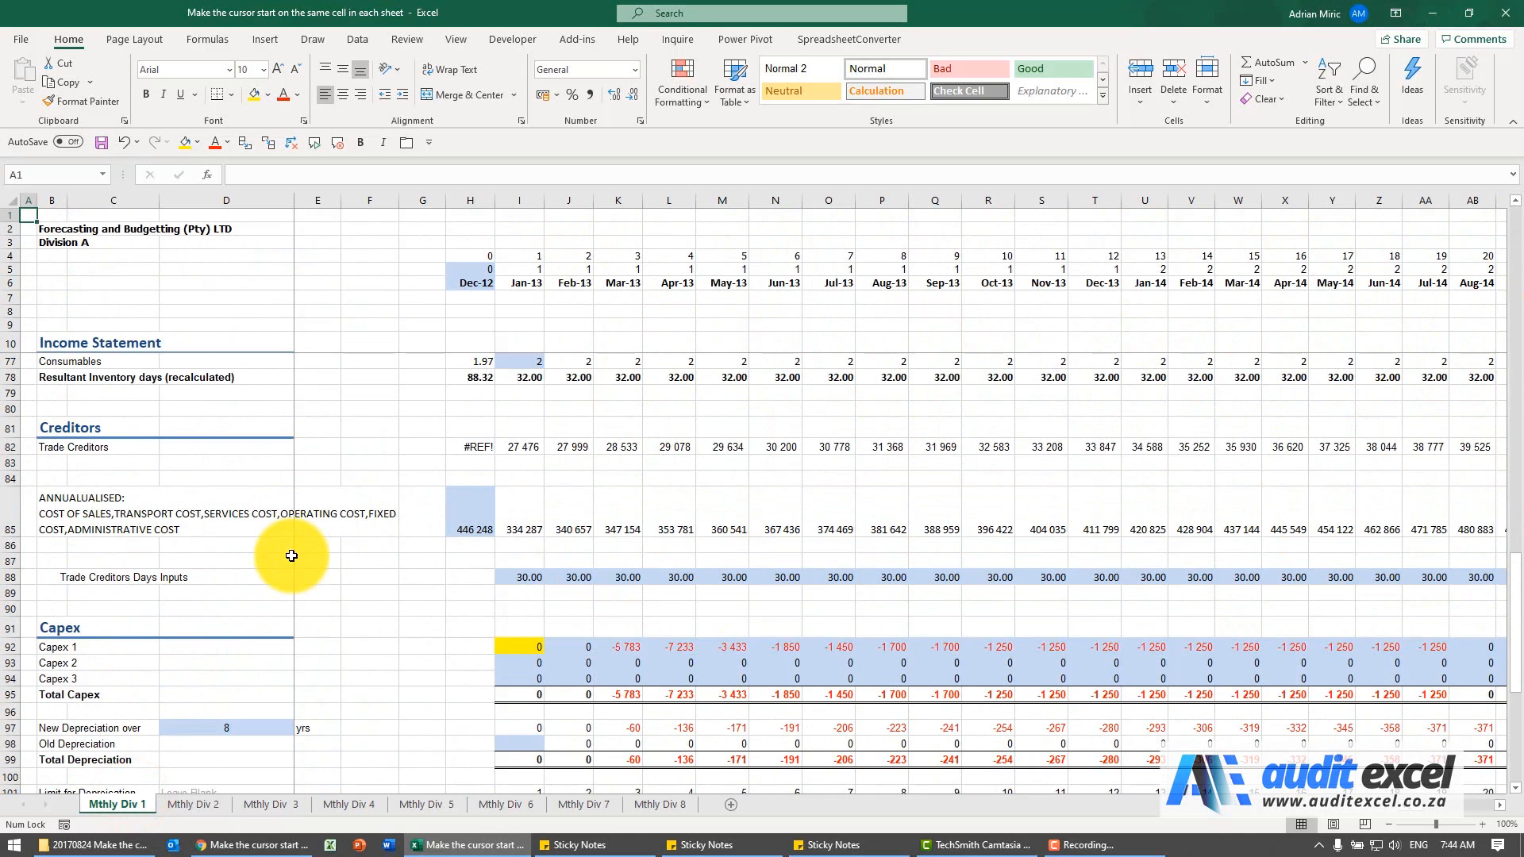
scroll(292, 555, up, 20)
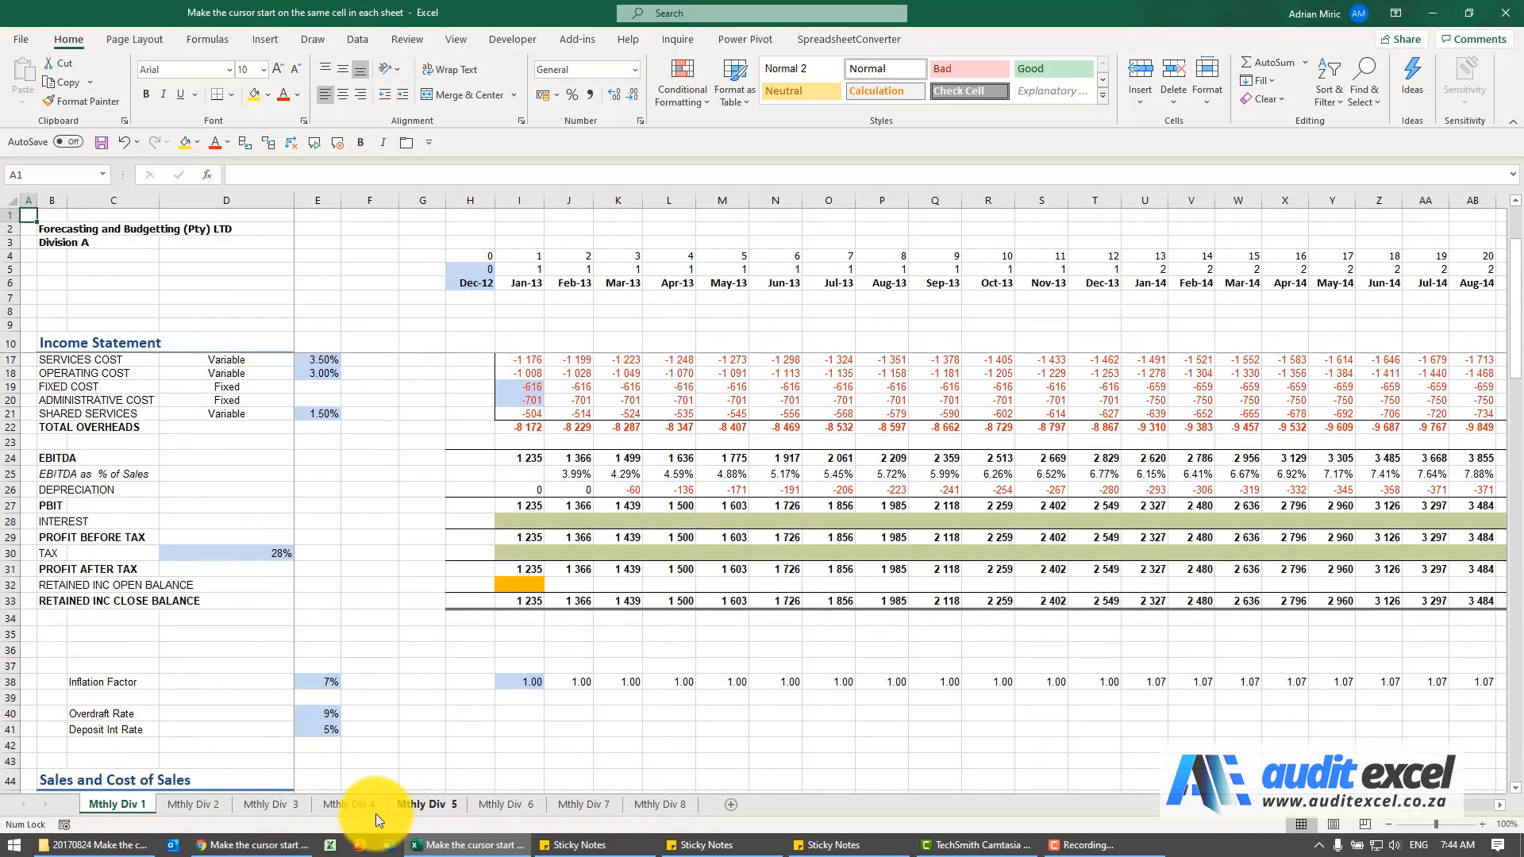
Group all the monthly division sheets from Mthly Div 1 through Mthly Div 8
shift+click(212, 802)
shift+click(270, 804)
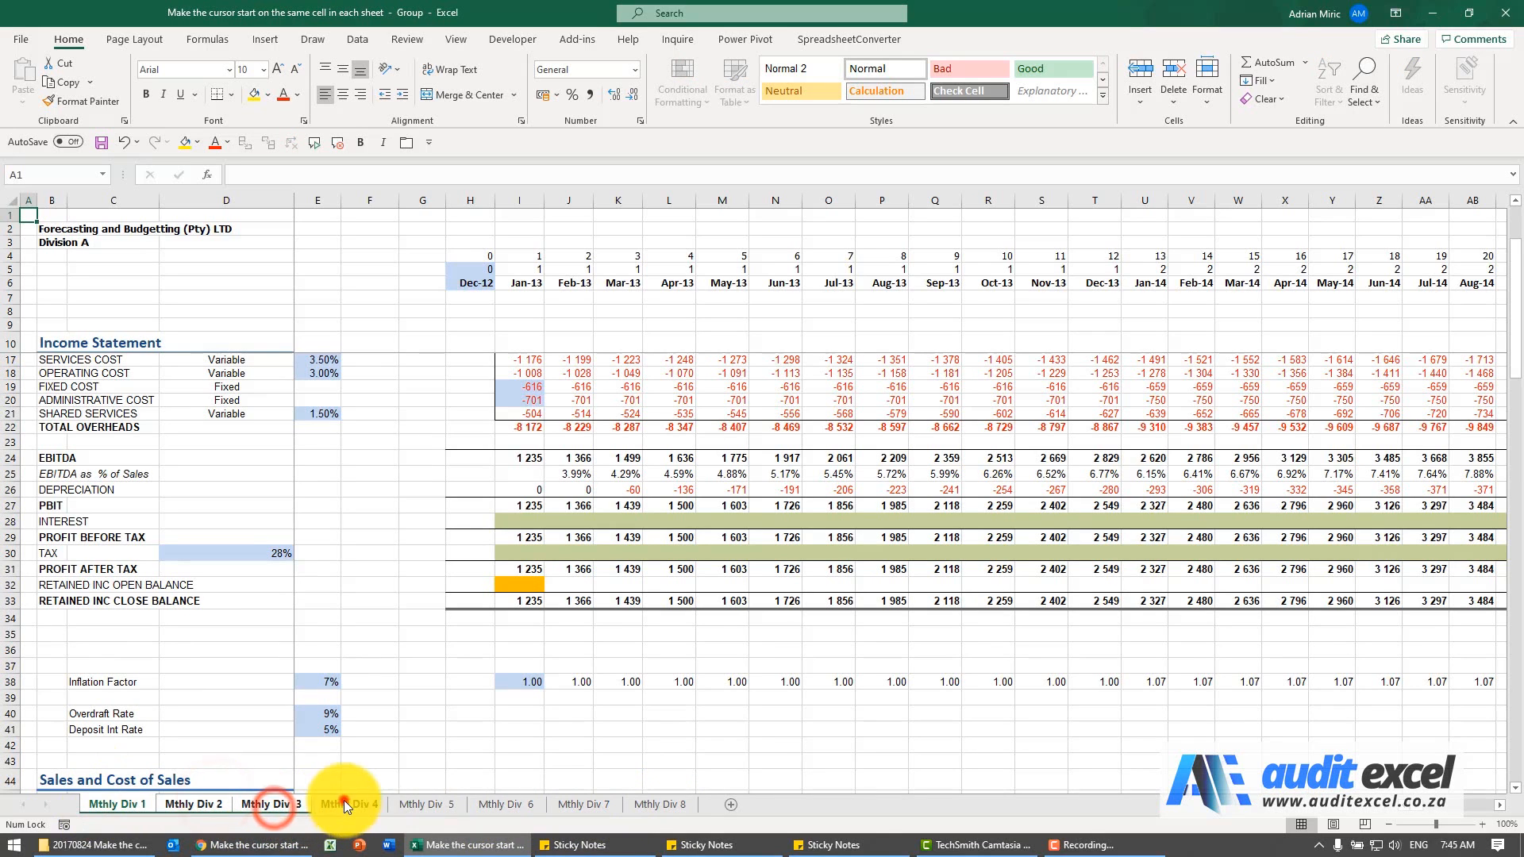
shift+click(345, 804)
shift+click(421, 804)
shift+click(486, 804)
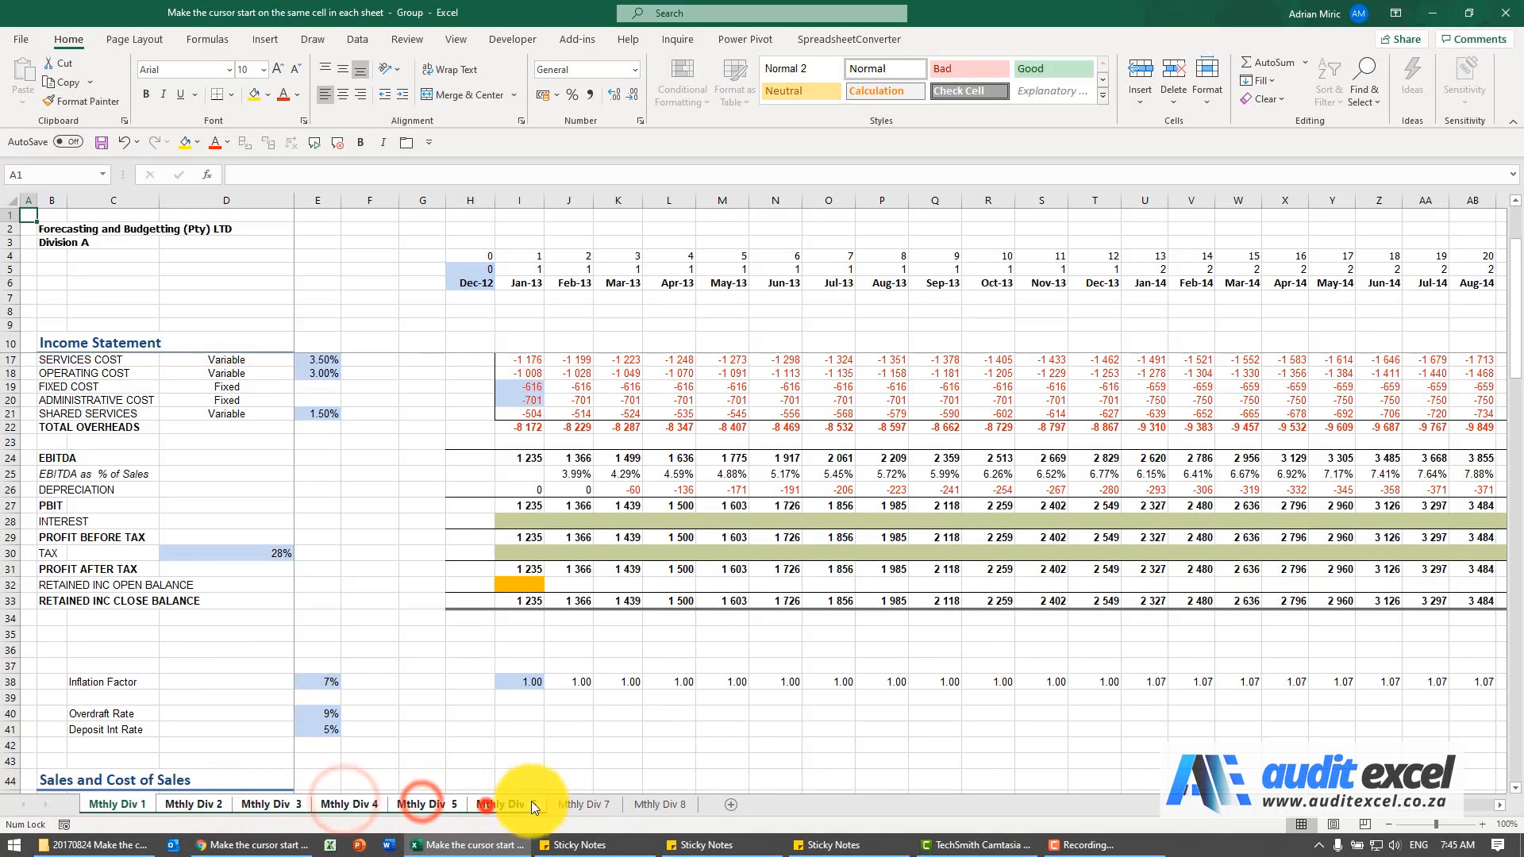
shift+click(638, 803)
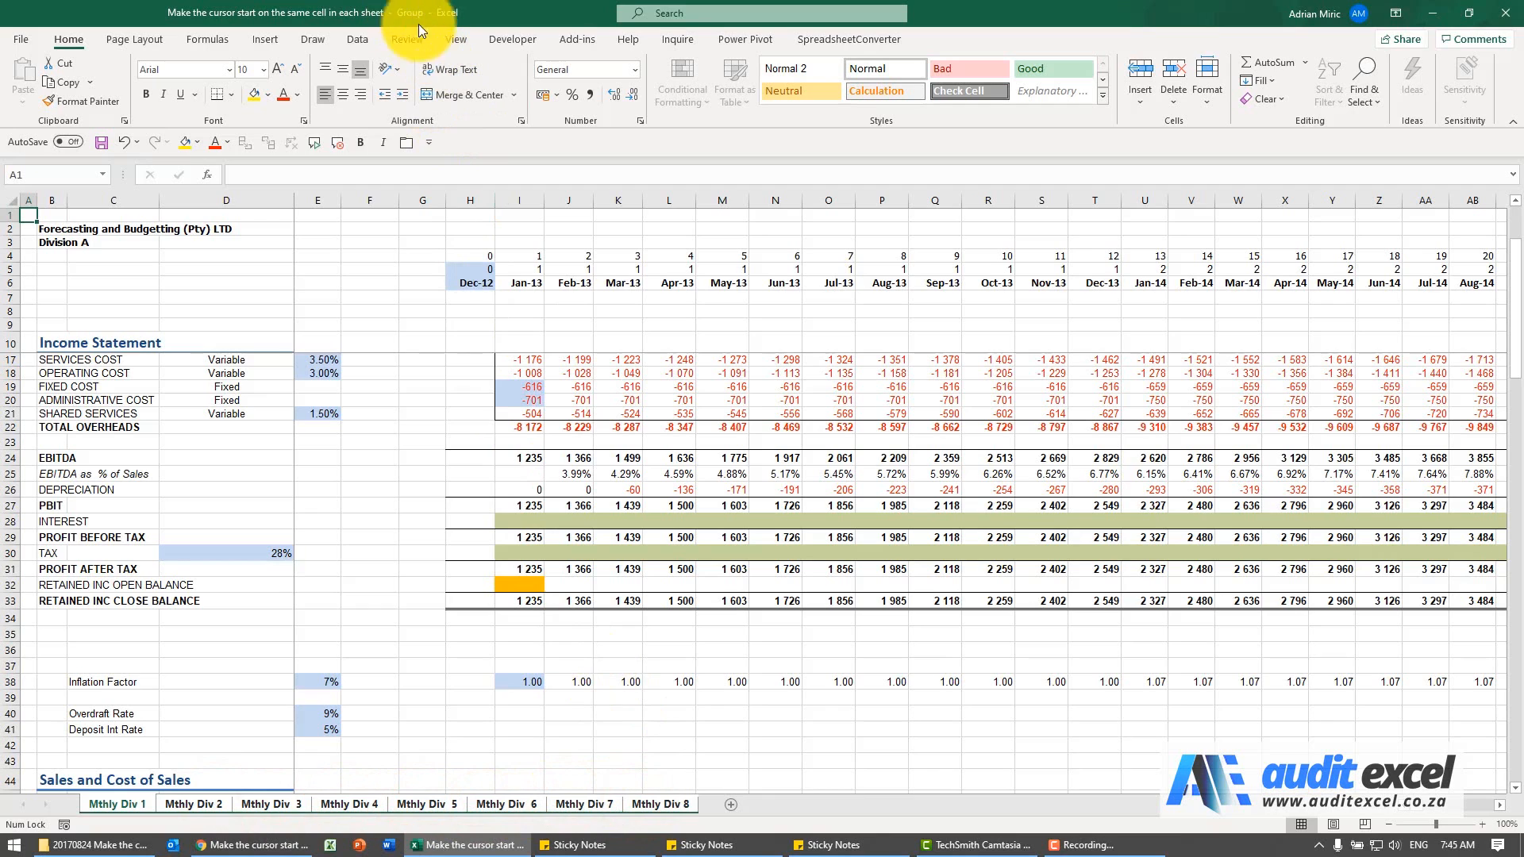
Select the Jan-13 Capex 1 cell, I92, across the grouped sheets
scroll(415, 521, down, 20)
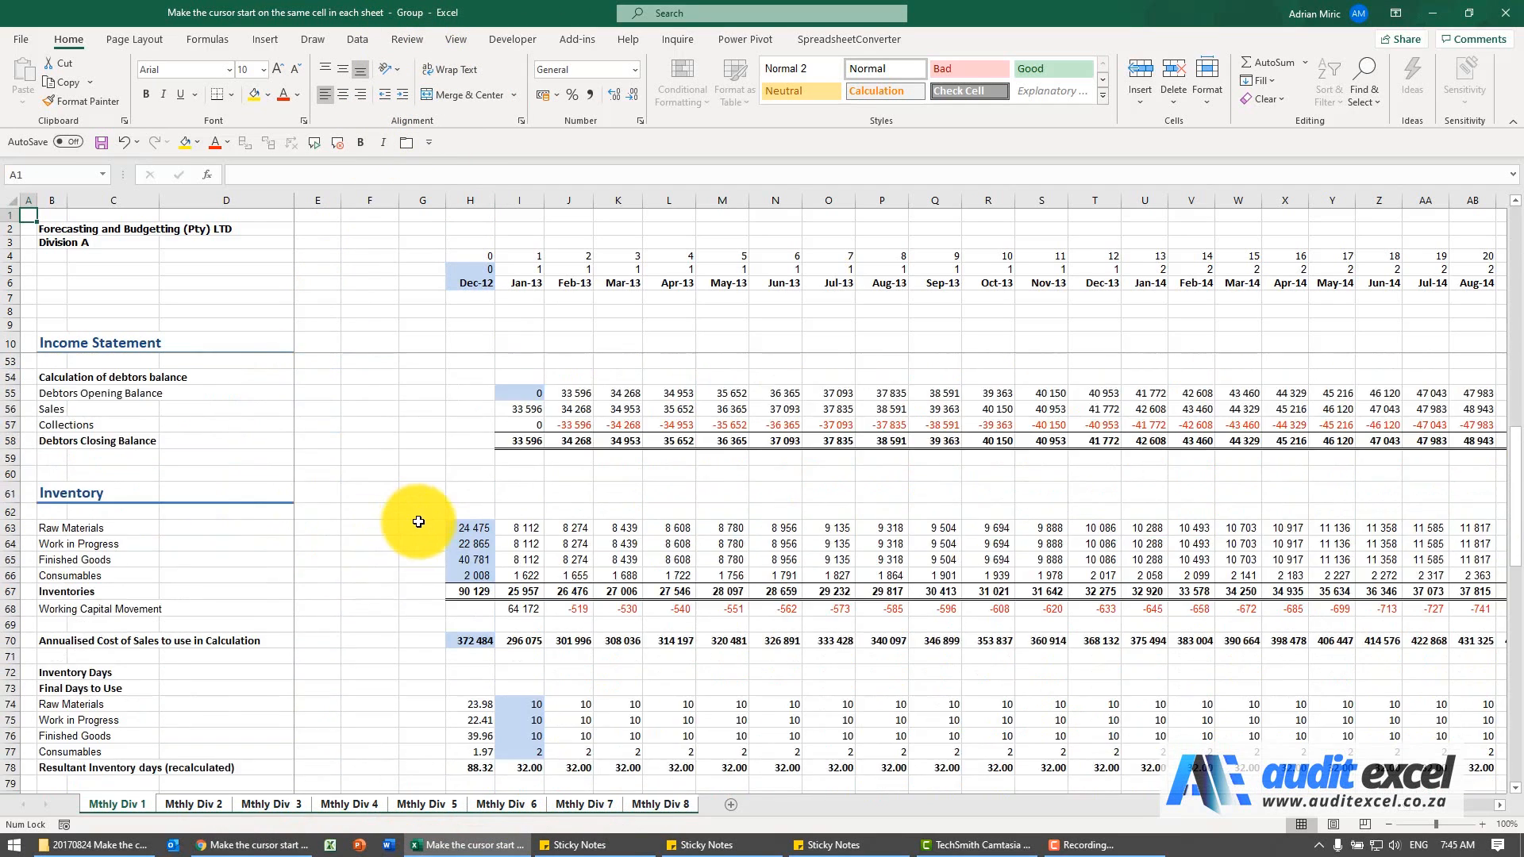
scroll(426, 521, down, 1)
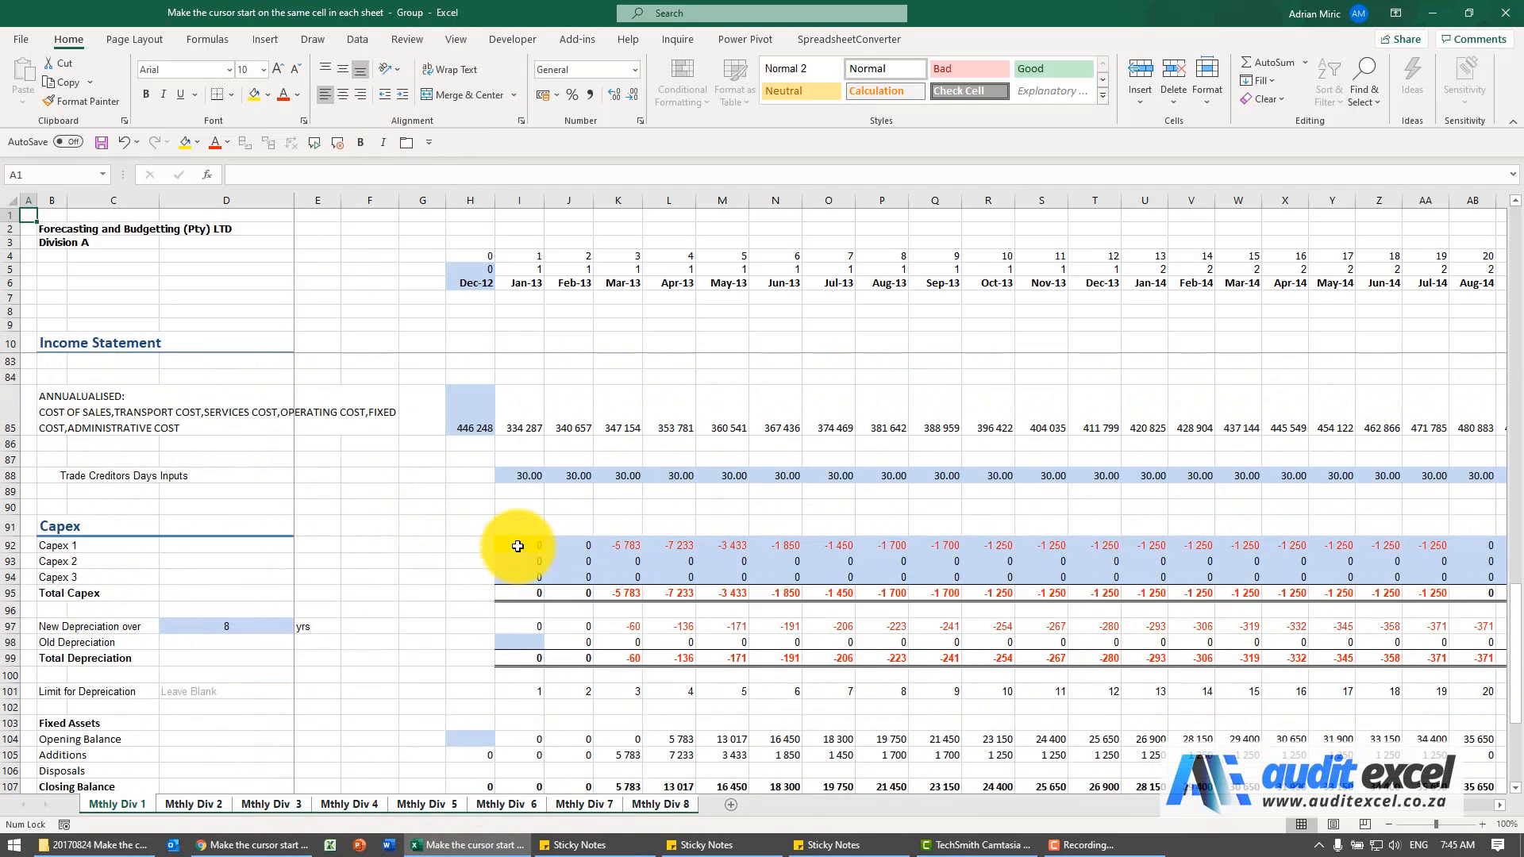
click(518, 544)
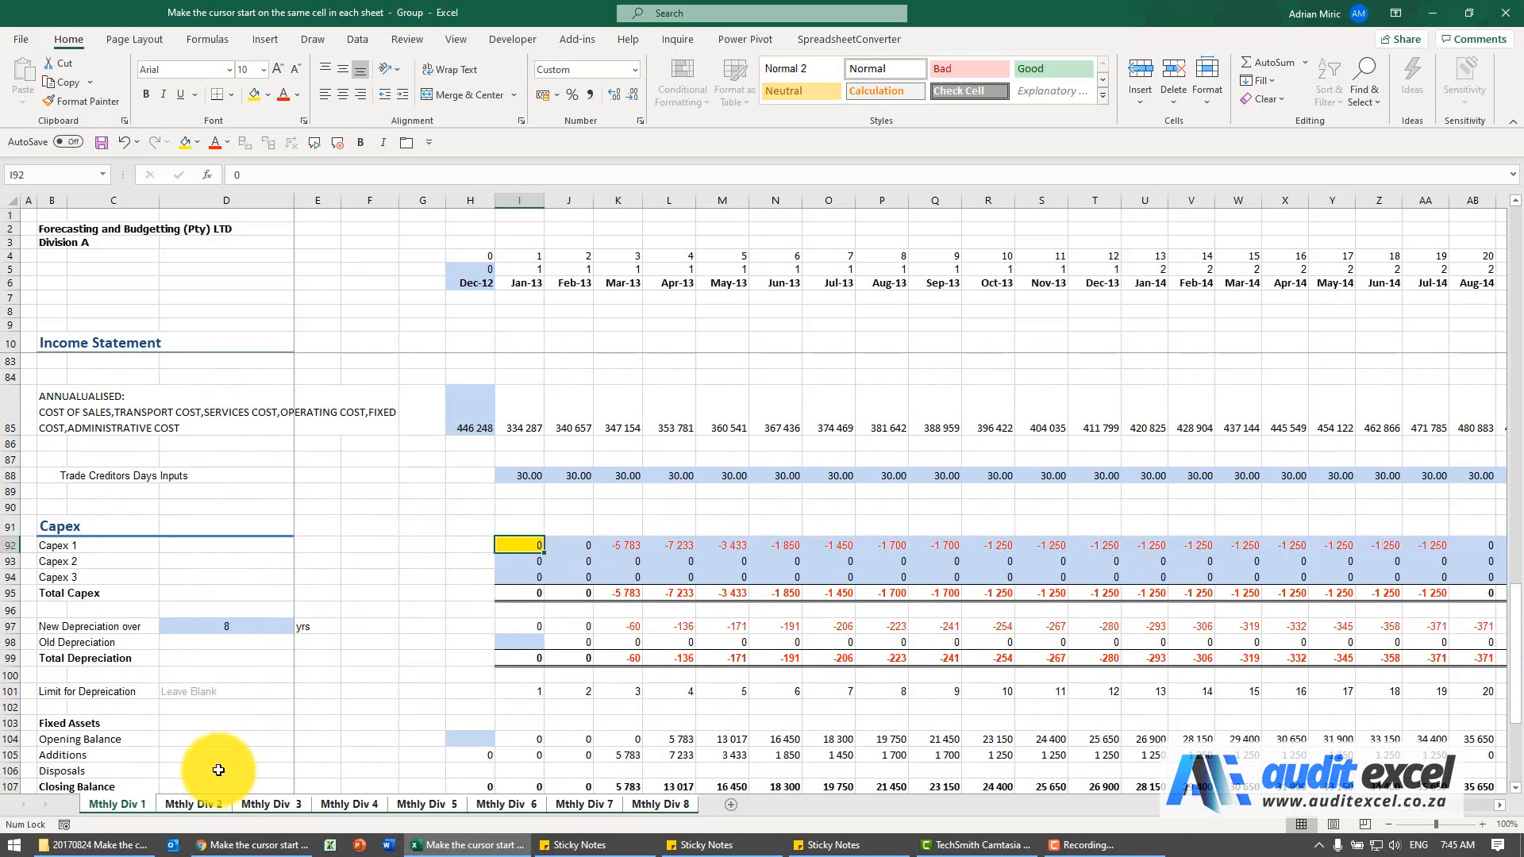
Ungroup the division sheets and check the position of the selected cell on Mthly Div 2
right_click(136, 805)
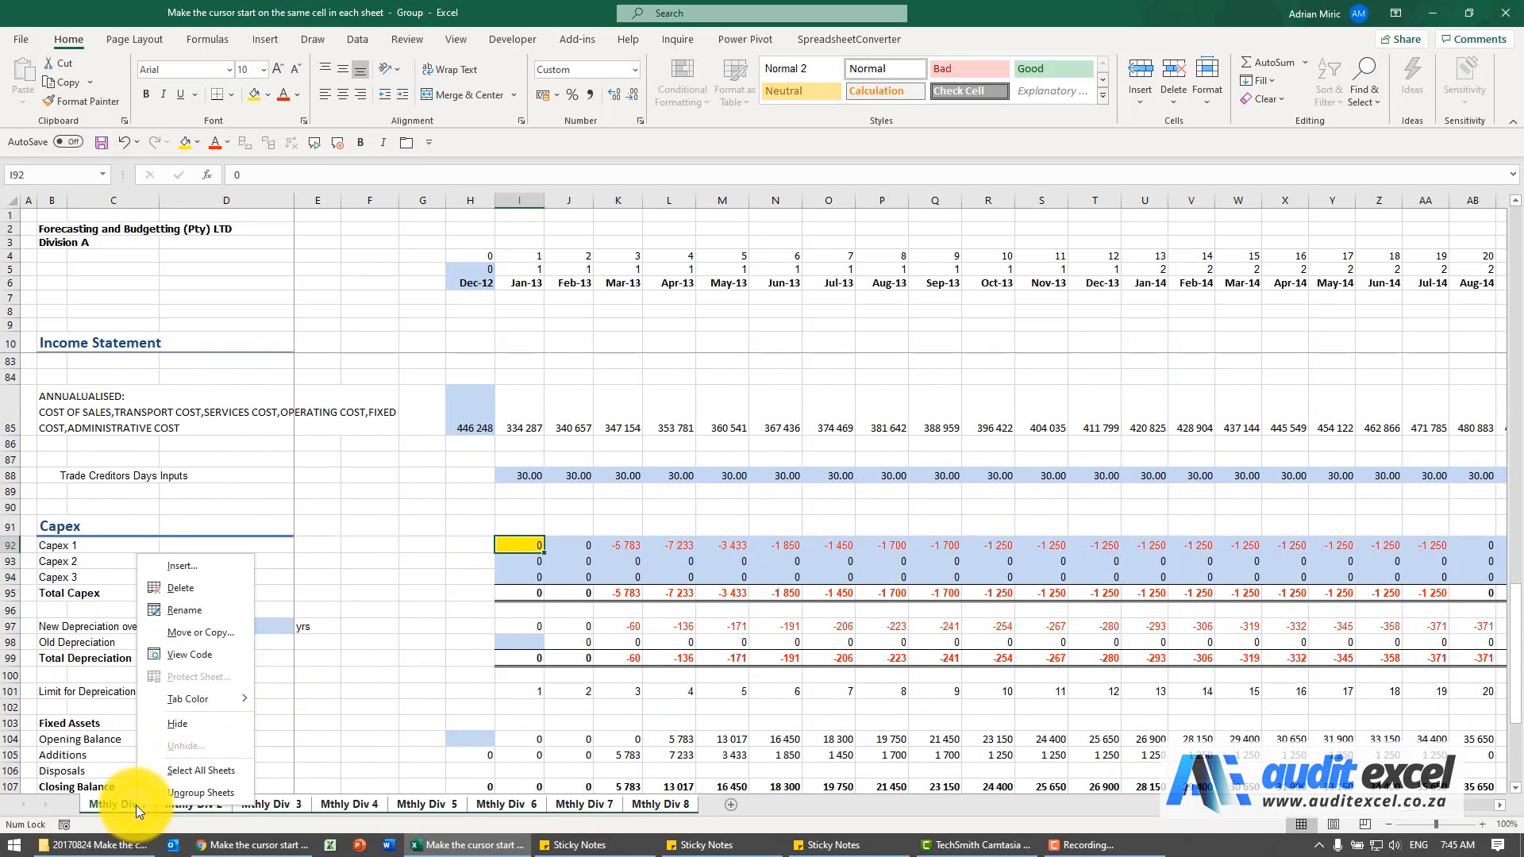
click(190, 792)
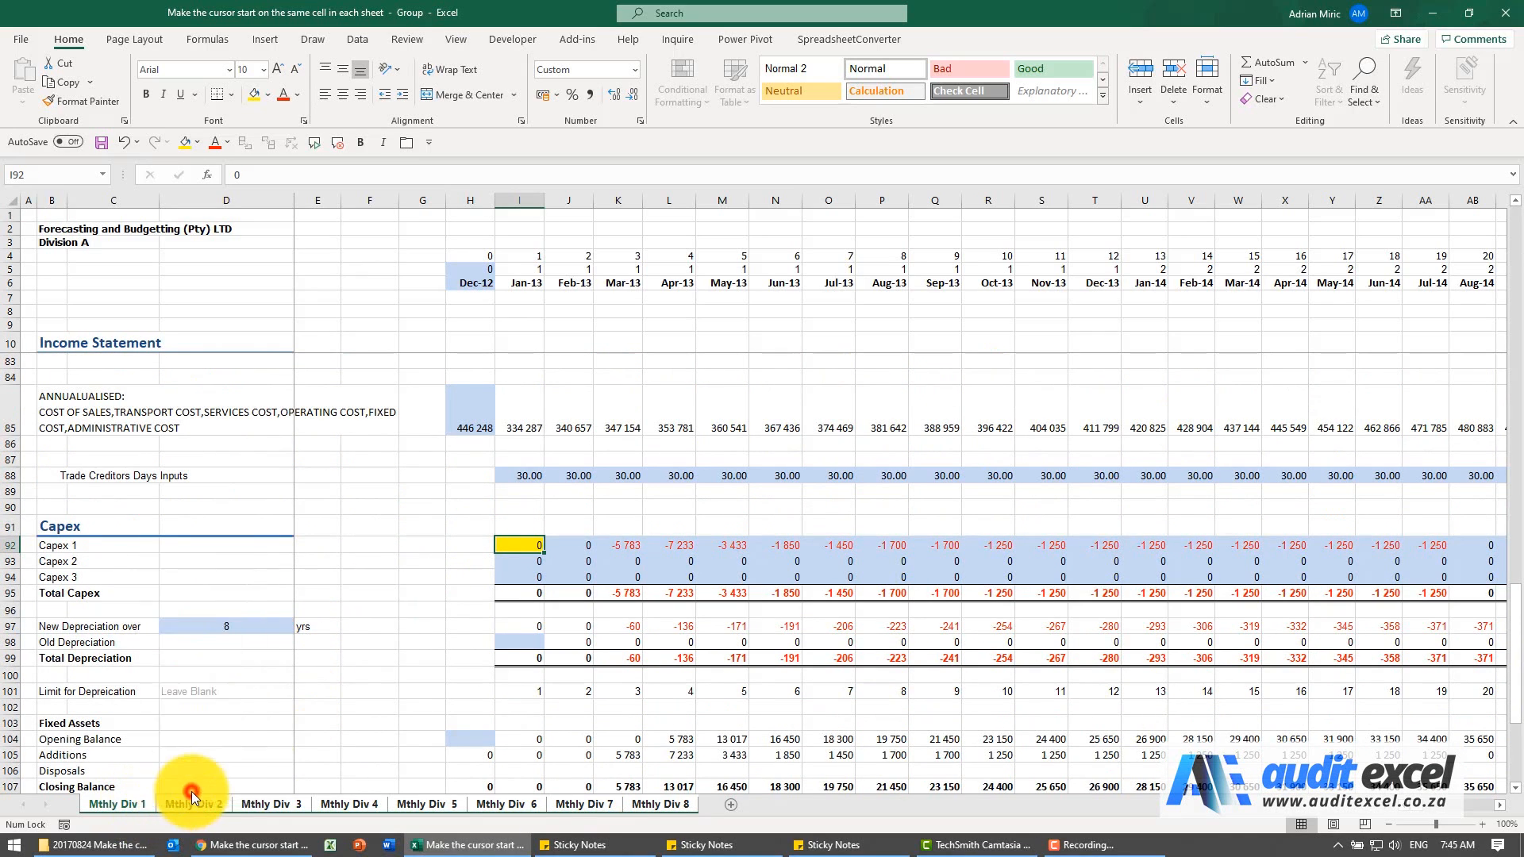
click(188, 804)
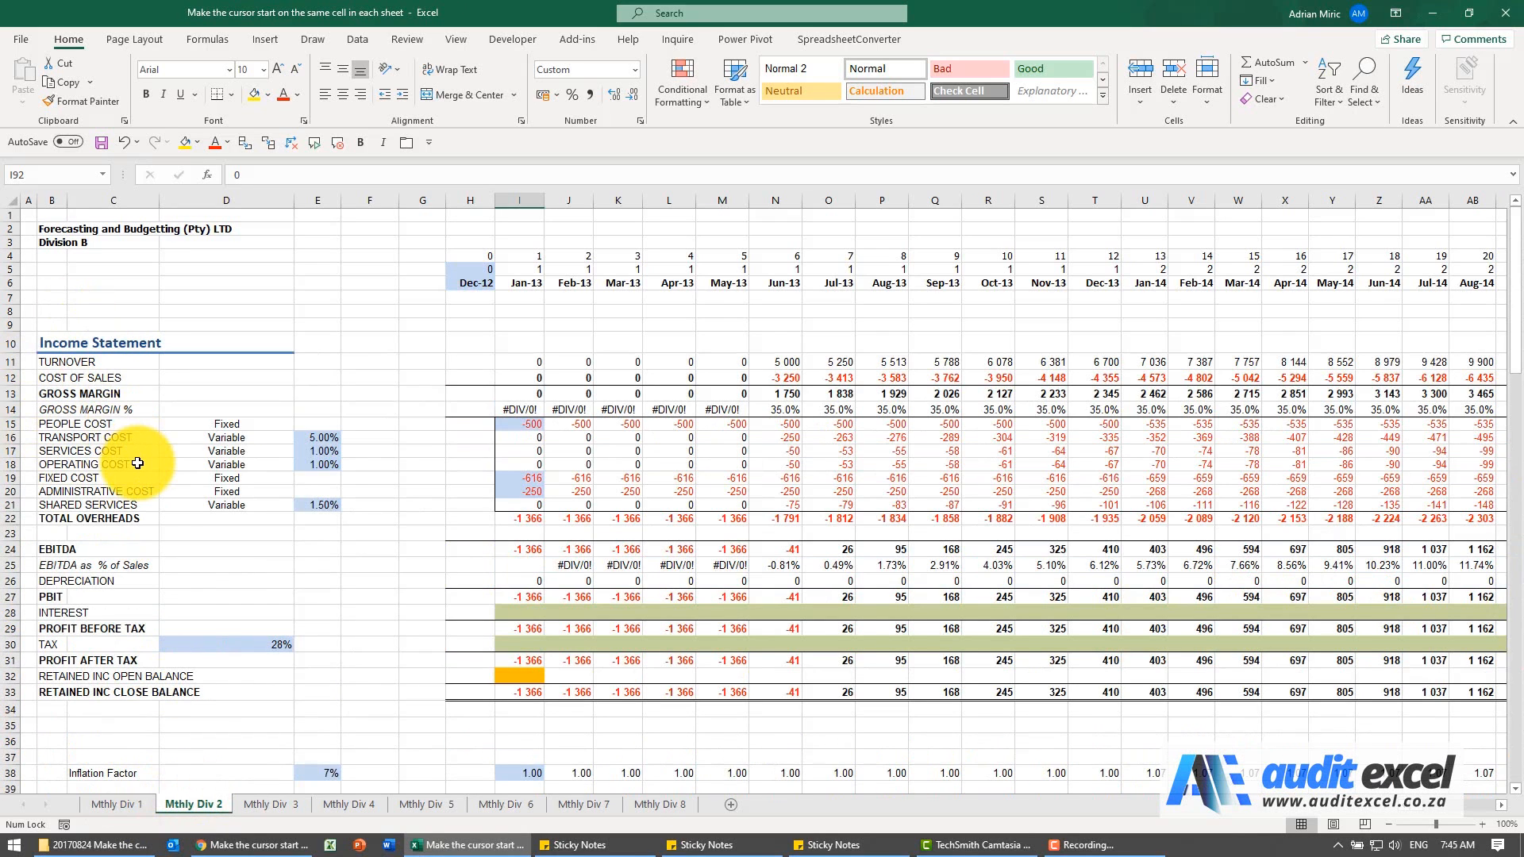
scroll(138, 463, down, 15)
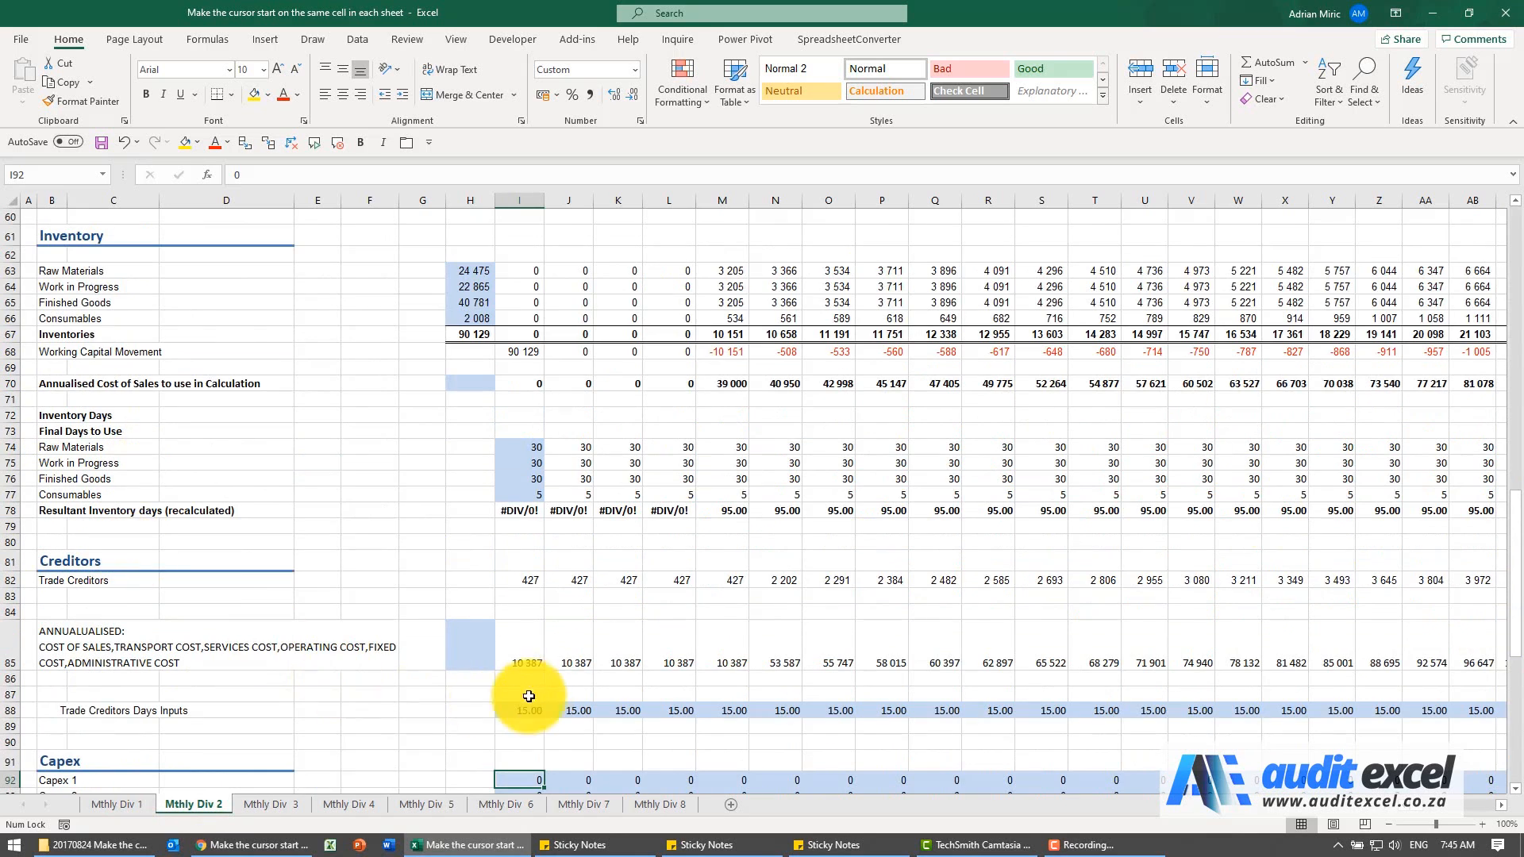
scroll(517, 697, down, 3)
Compare the cursor cell and scroll position on the Mthly Div 3 sheet with the neighbouring division sheets
click(274, 803)
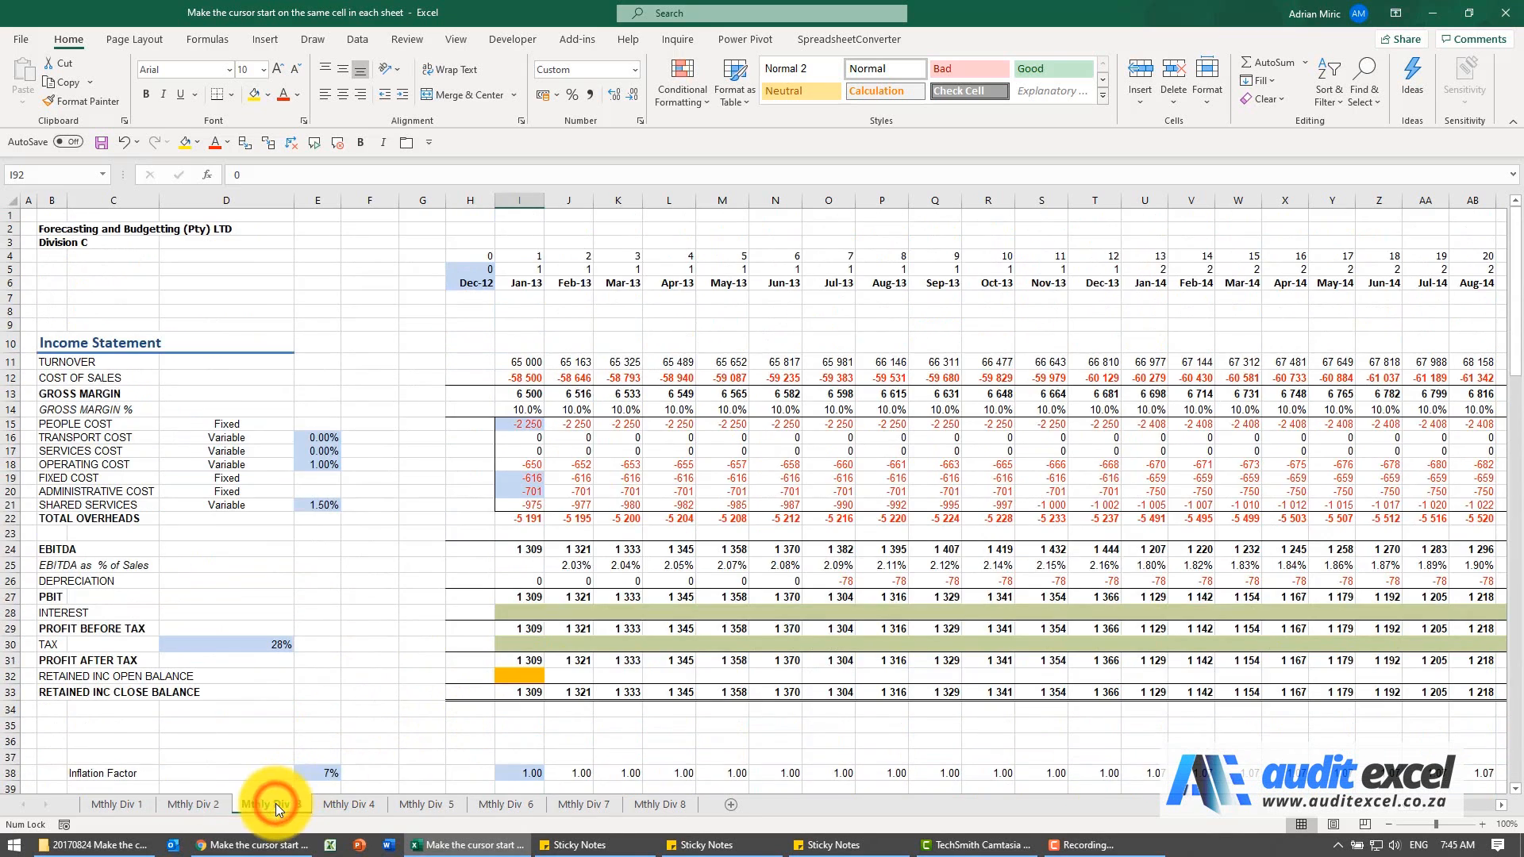
key(Left)
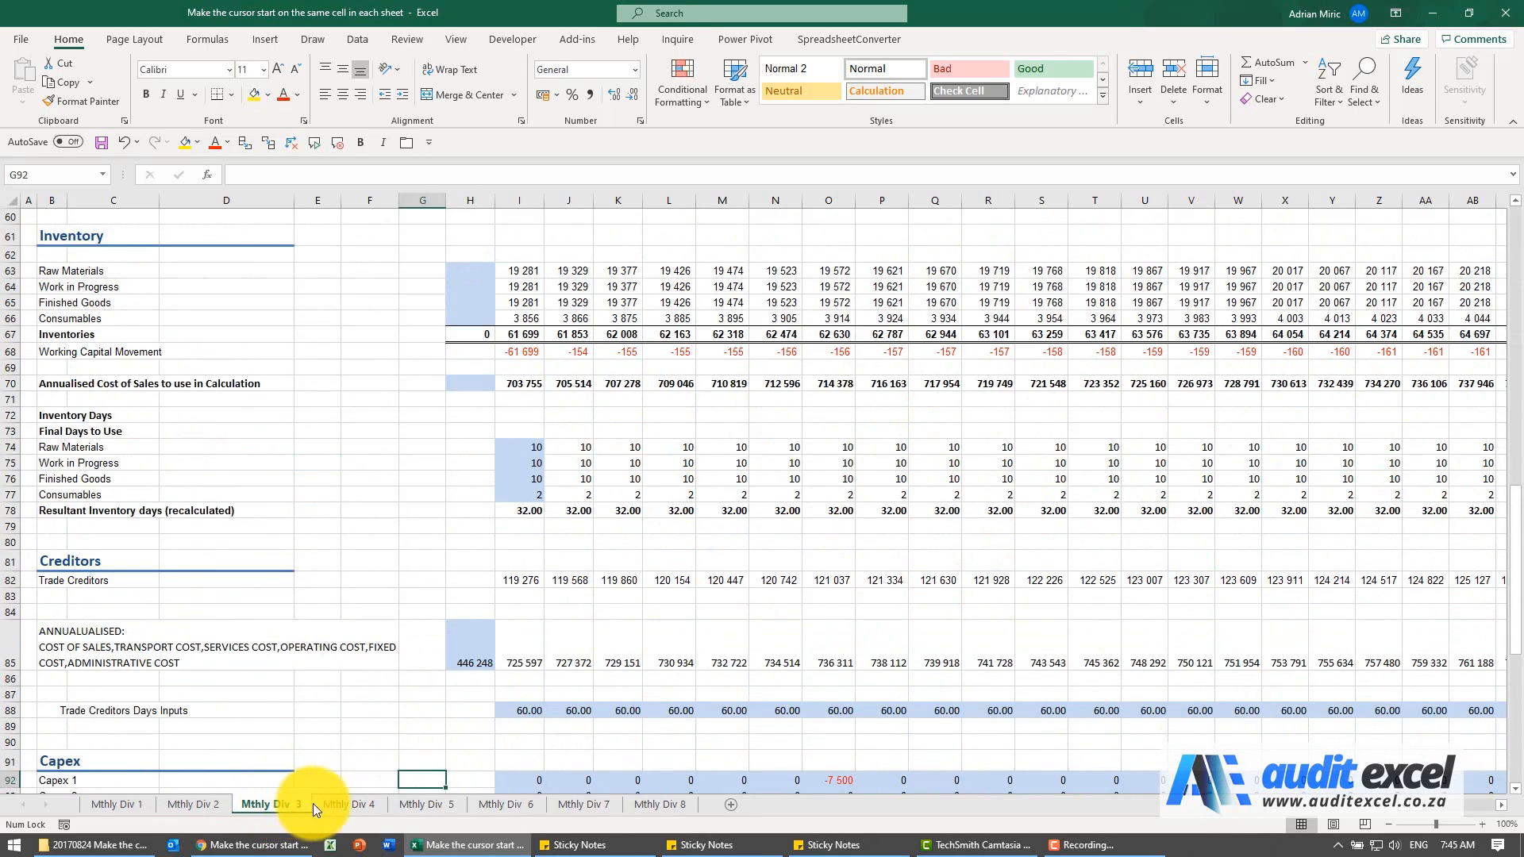
click(323, 803)
click(297, 802)
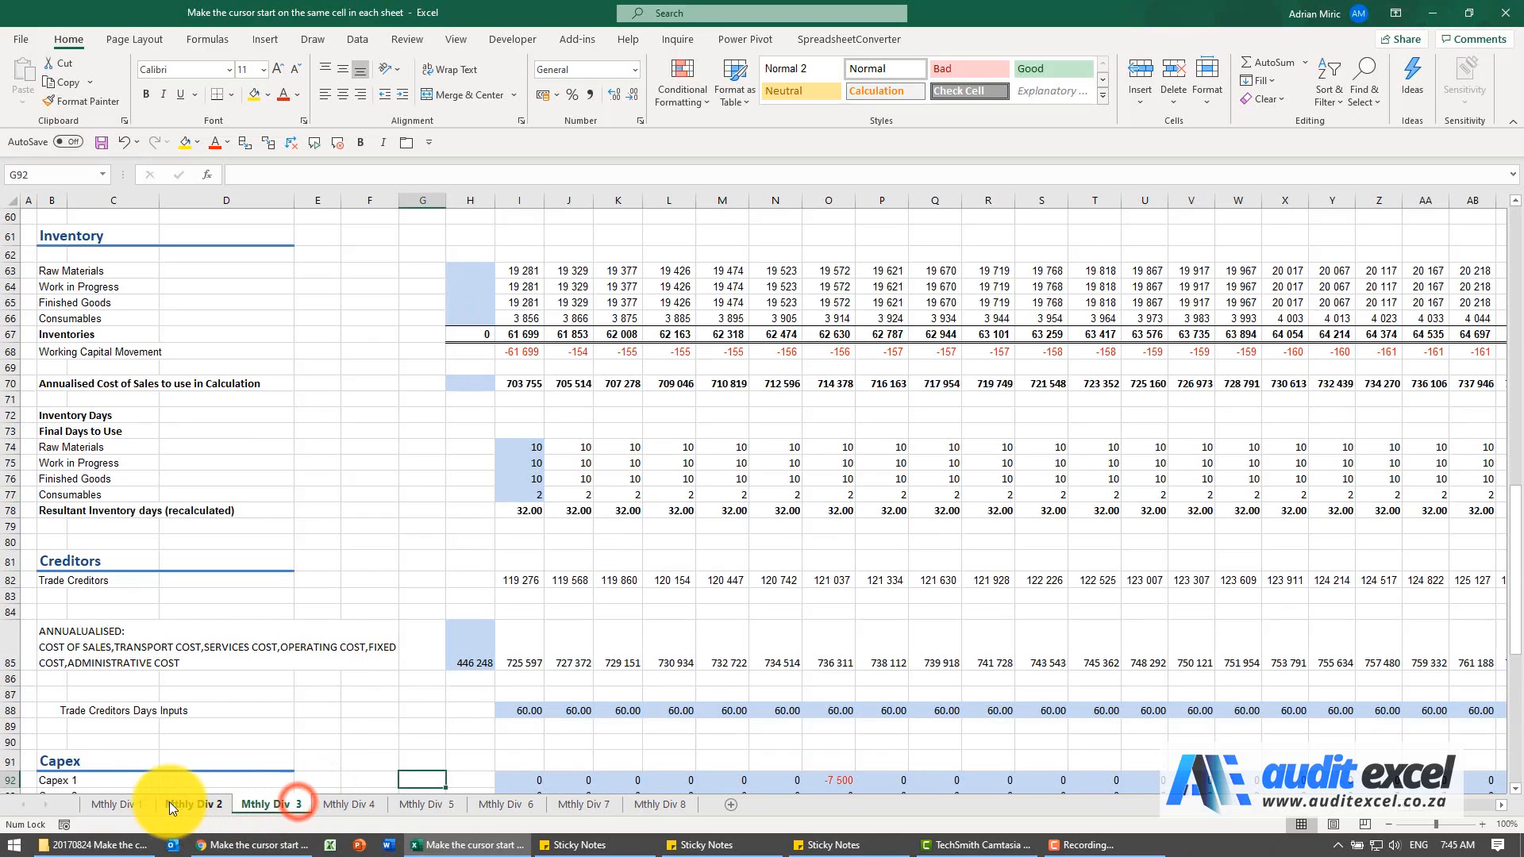
click(149, 804)
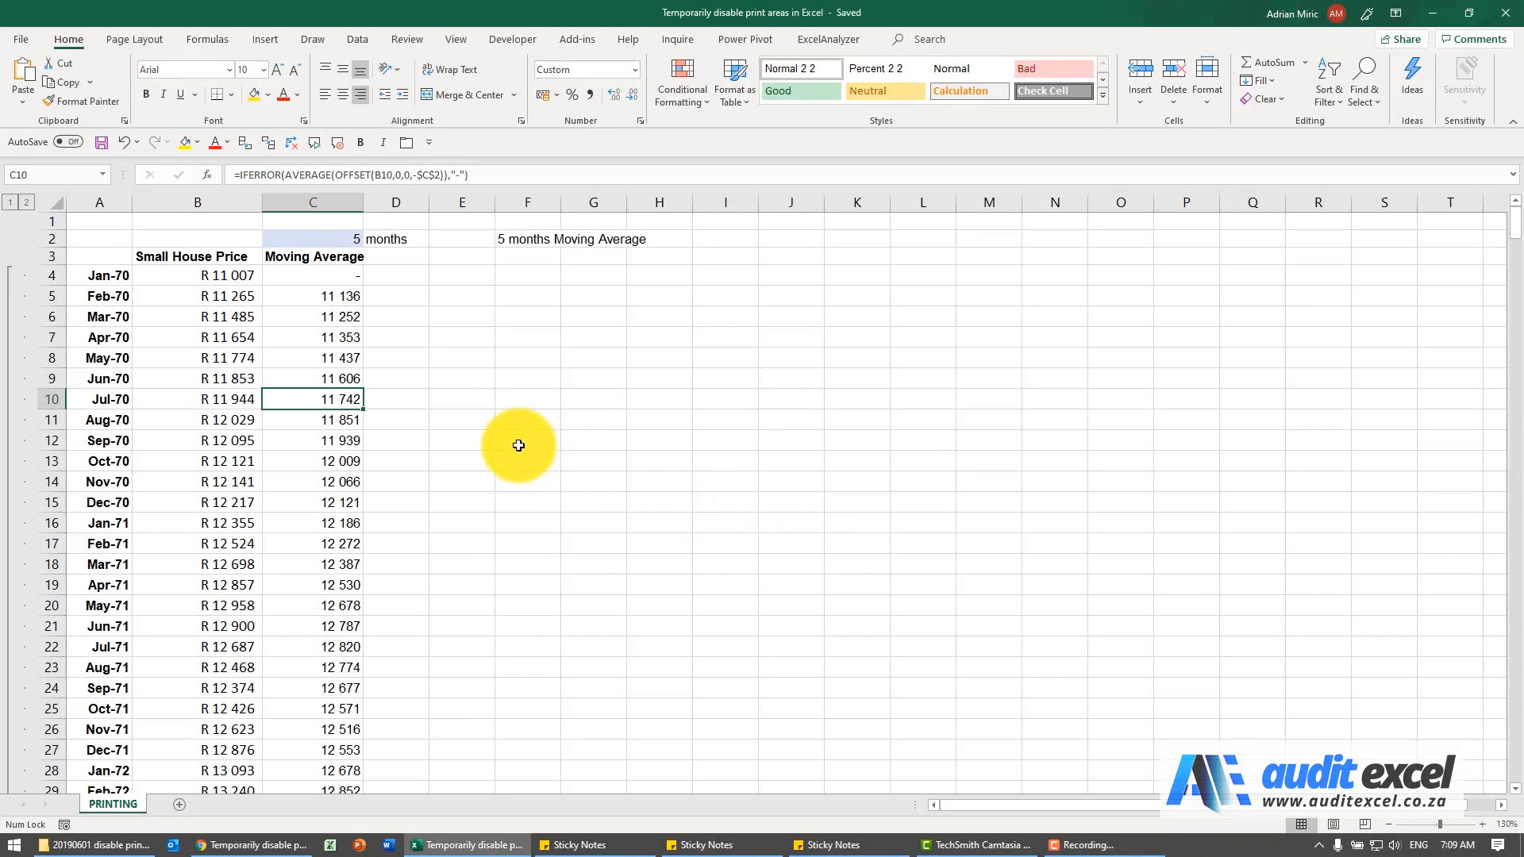
Look through the house price data on the PRINTING sheet and preview how it prints with its current print area
scroll(512, 443, down, 14)
scroll(392, 384, up, 14)
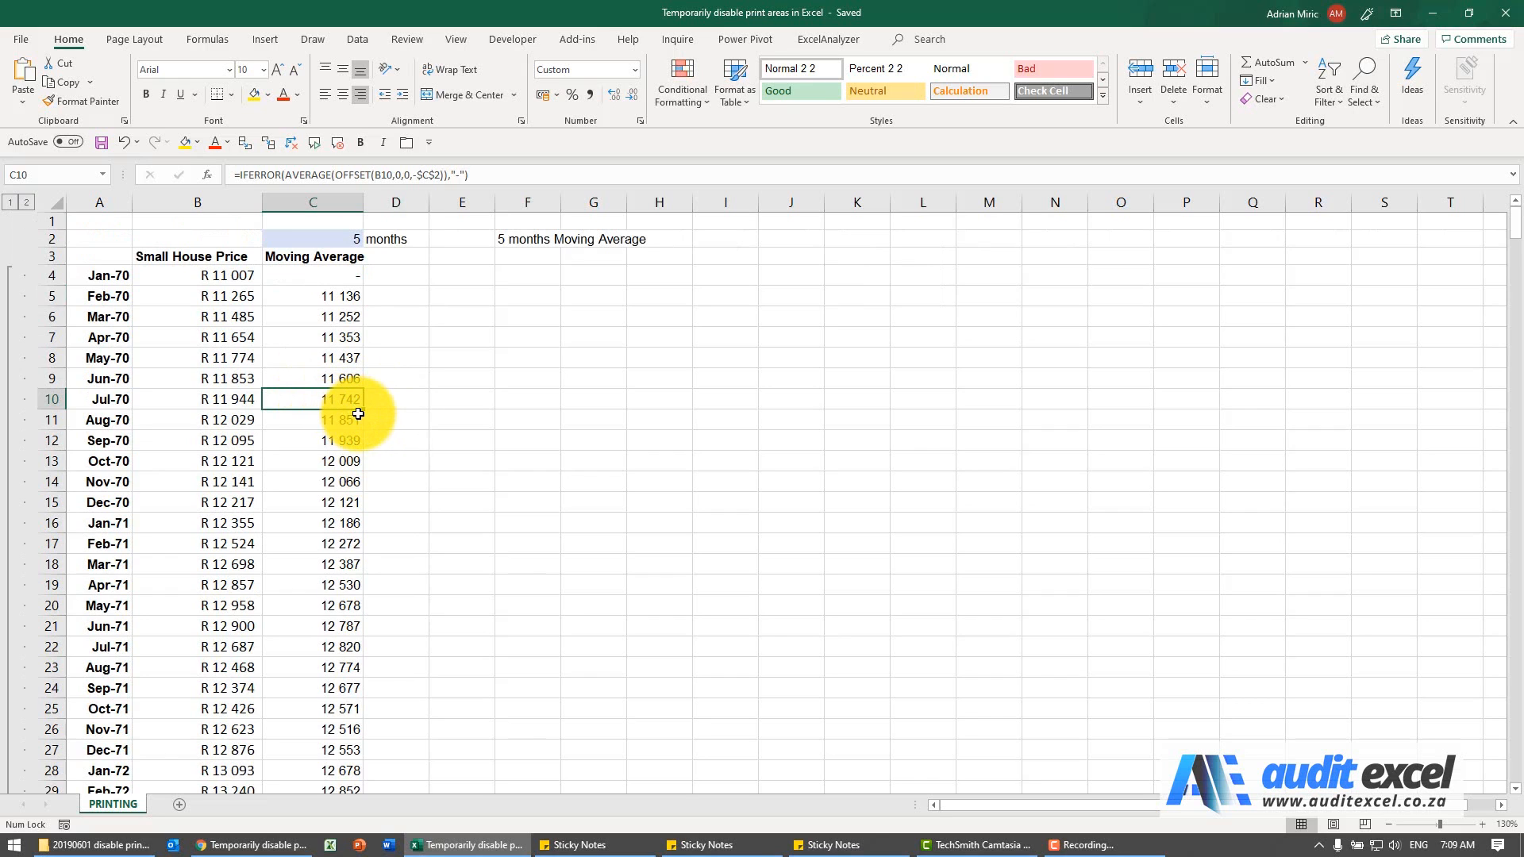
key(ctrl+p)
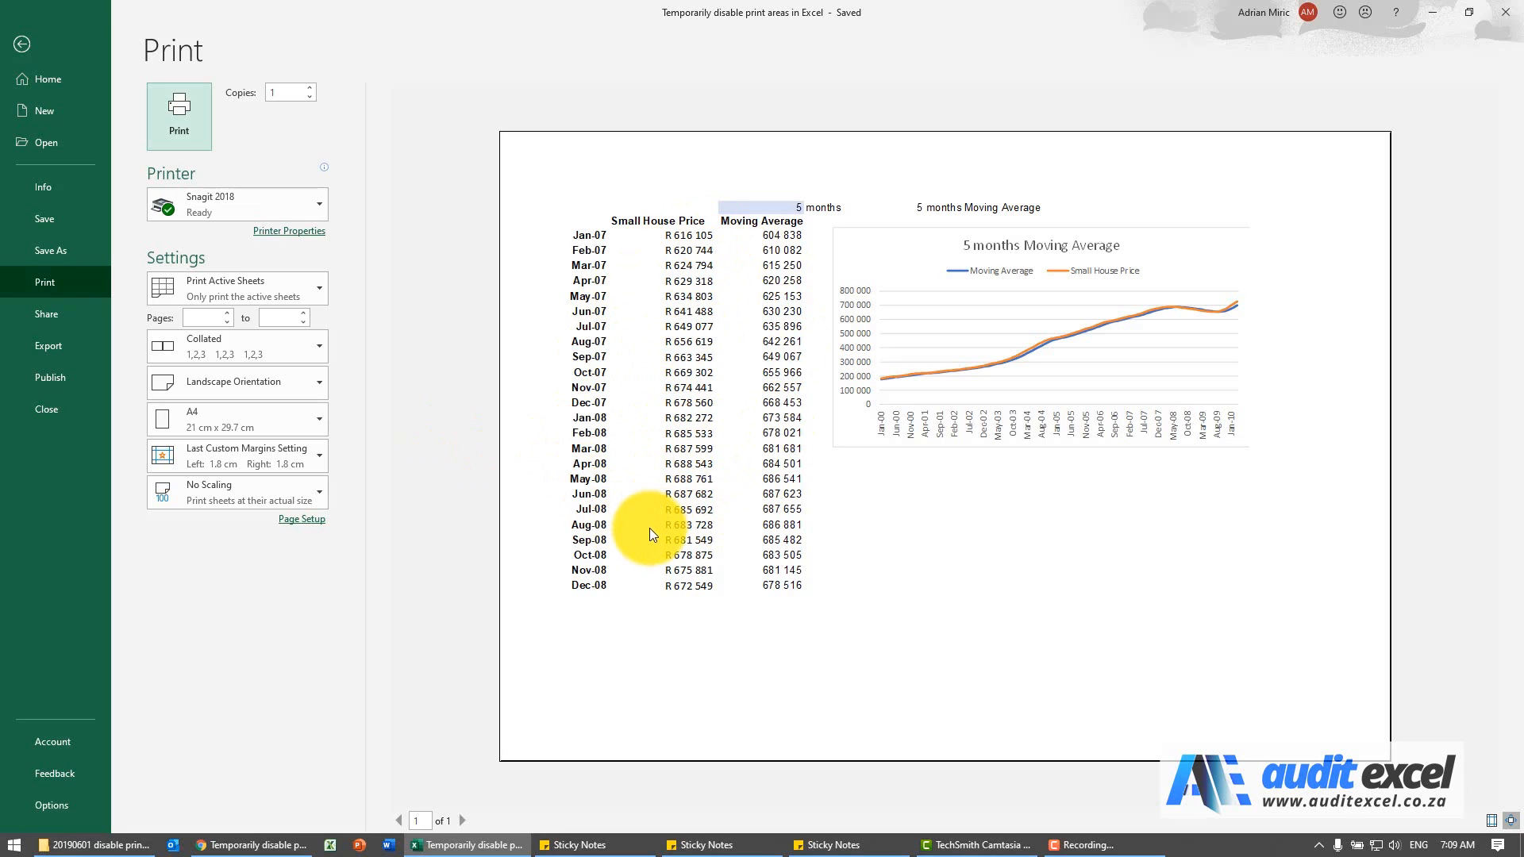
click(25, 45)
click(429, 375)
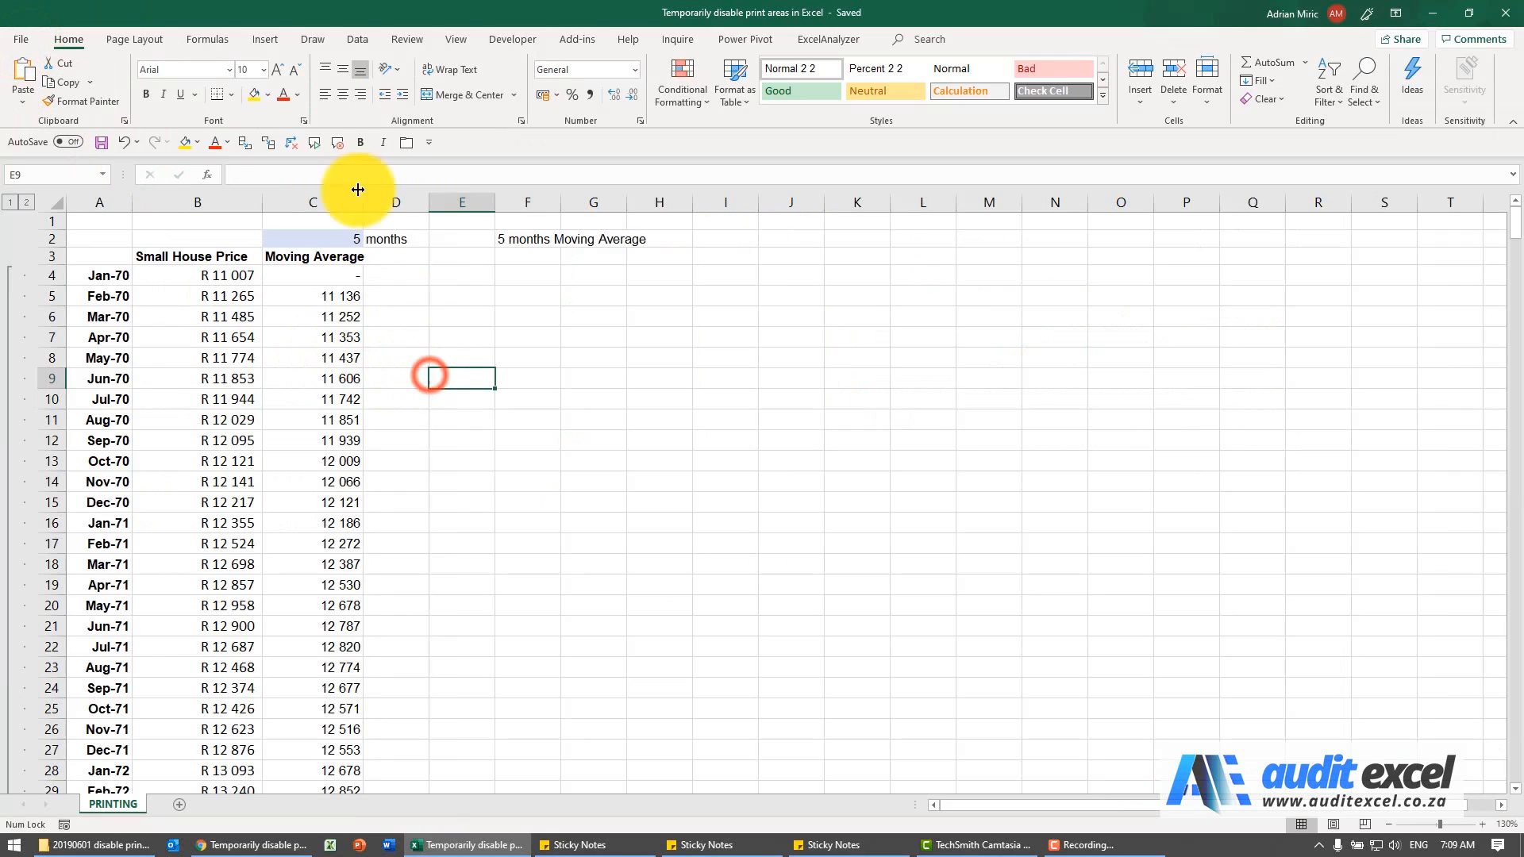
Inspect the PRINTING sheet's print area in Page Break Preview, then return to Normal view
click(135, 39)
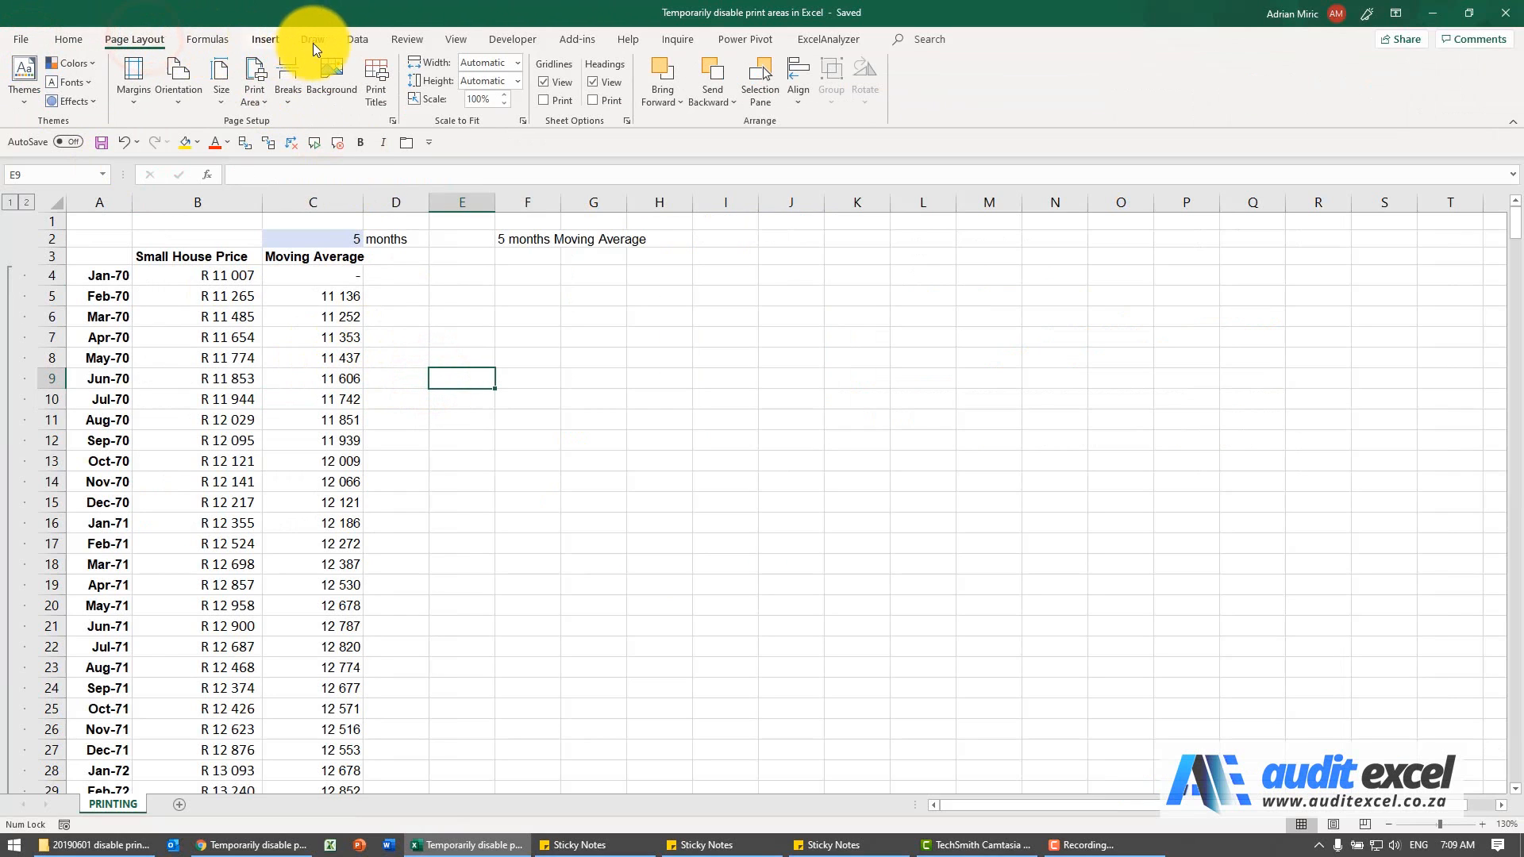
click(450, 38)
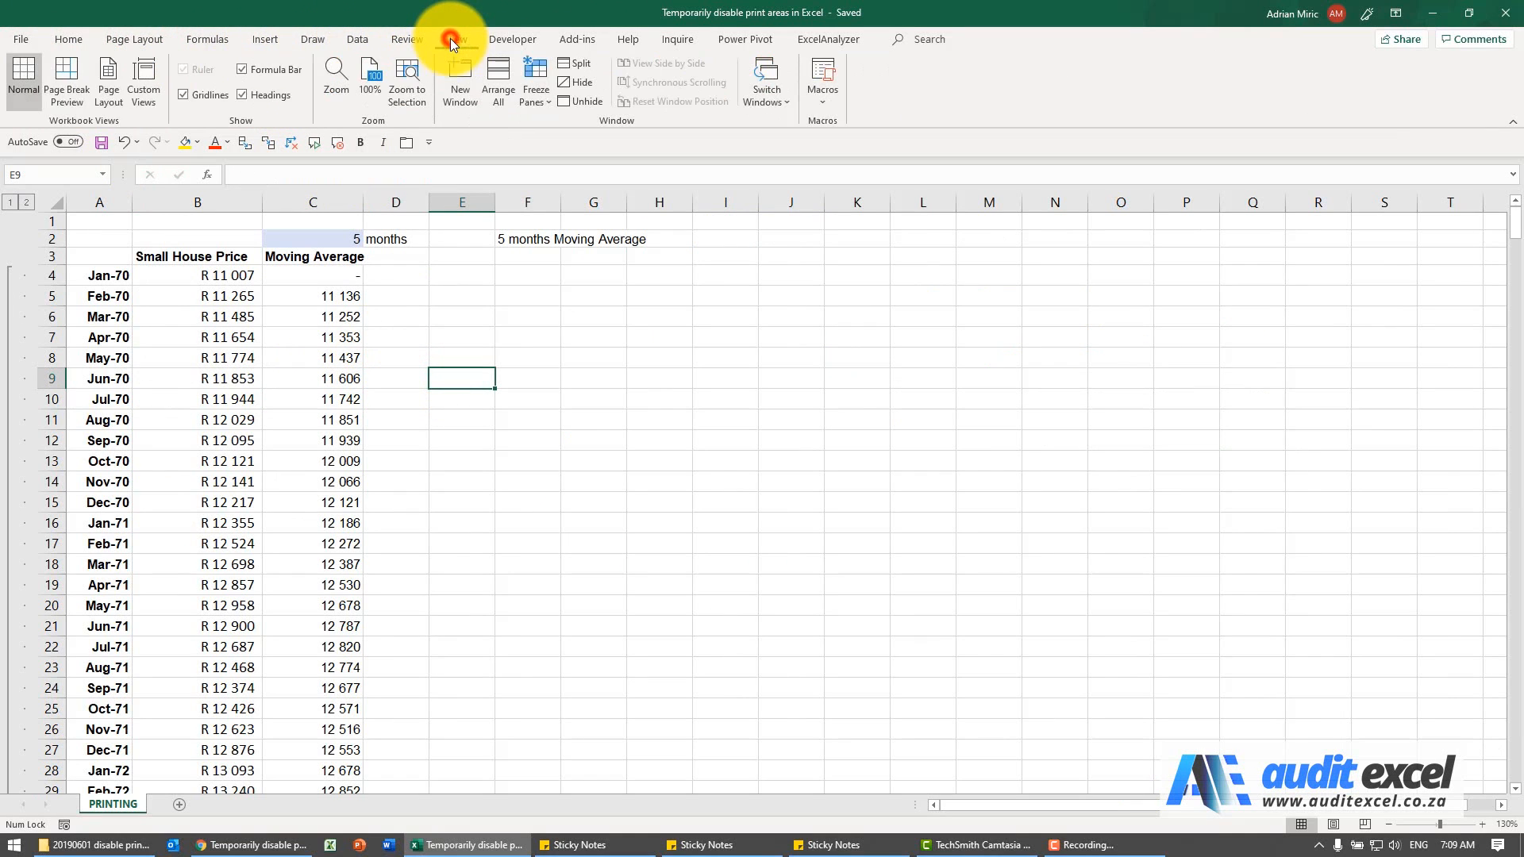
click(70, 76)
scroll(284, 354, down, 20)
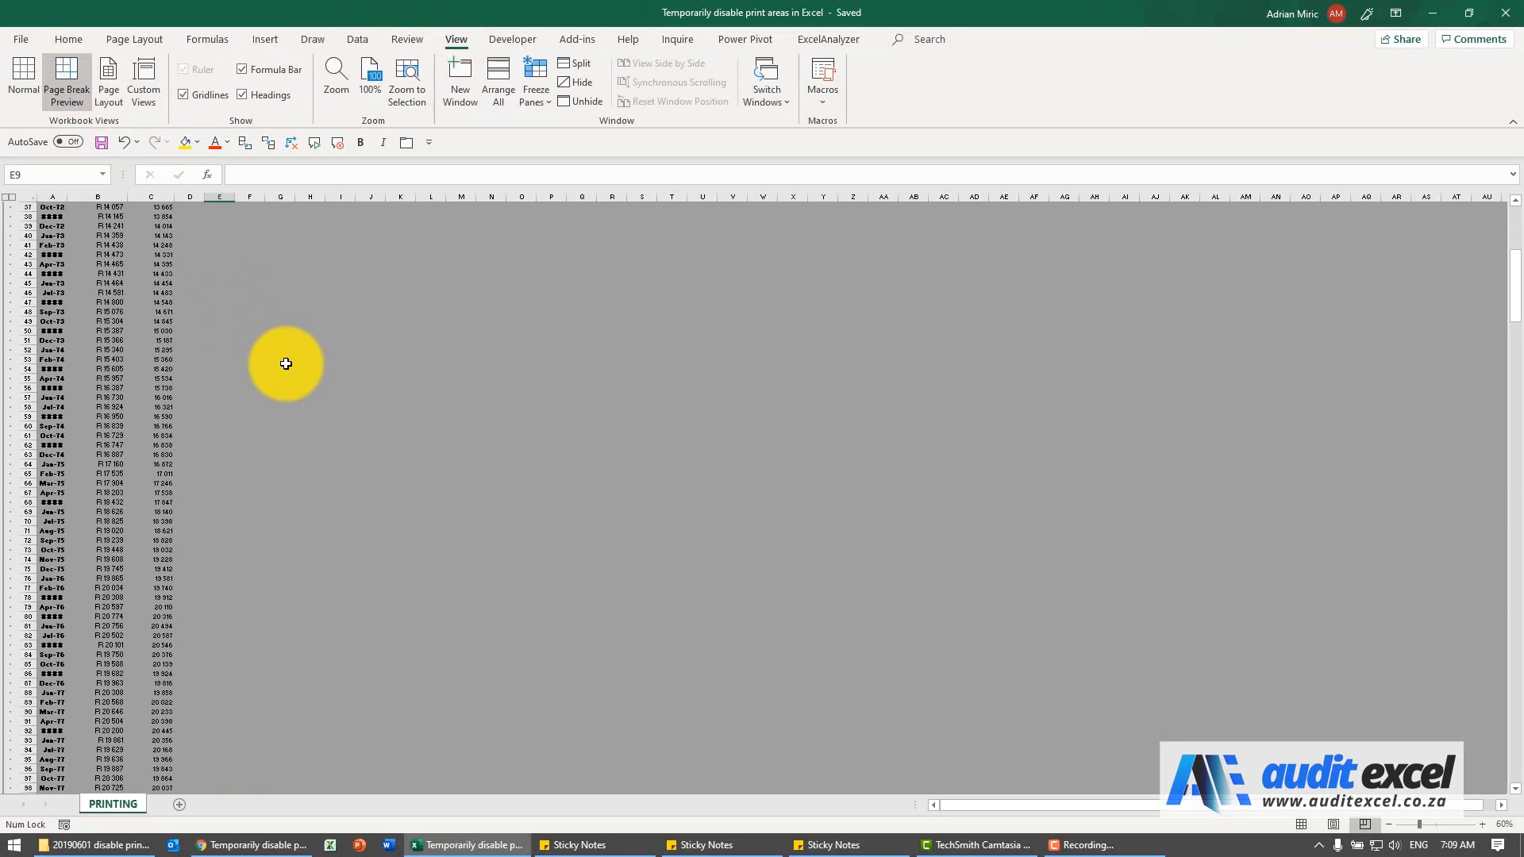
scroll(334, 405, down, 20)
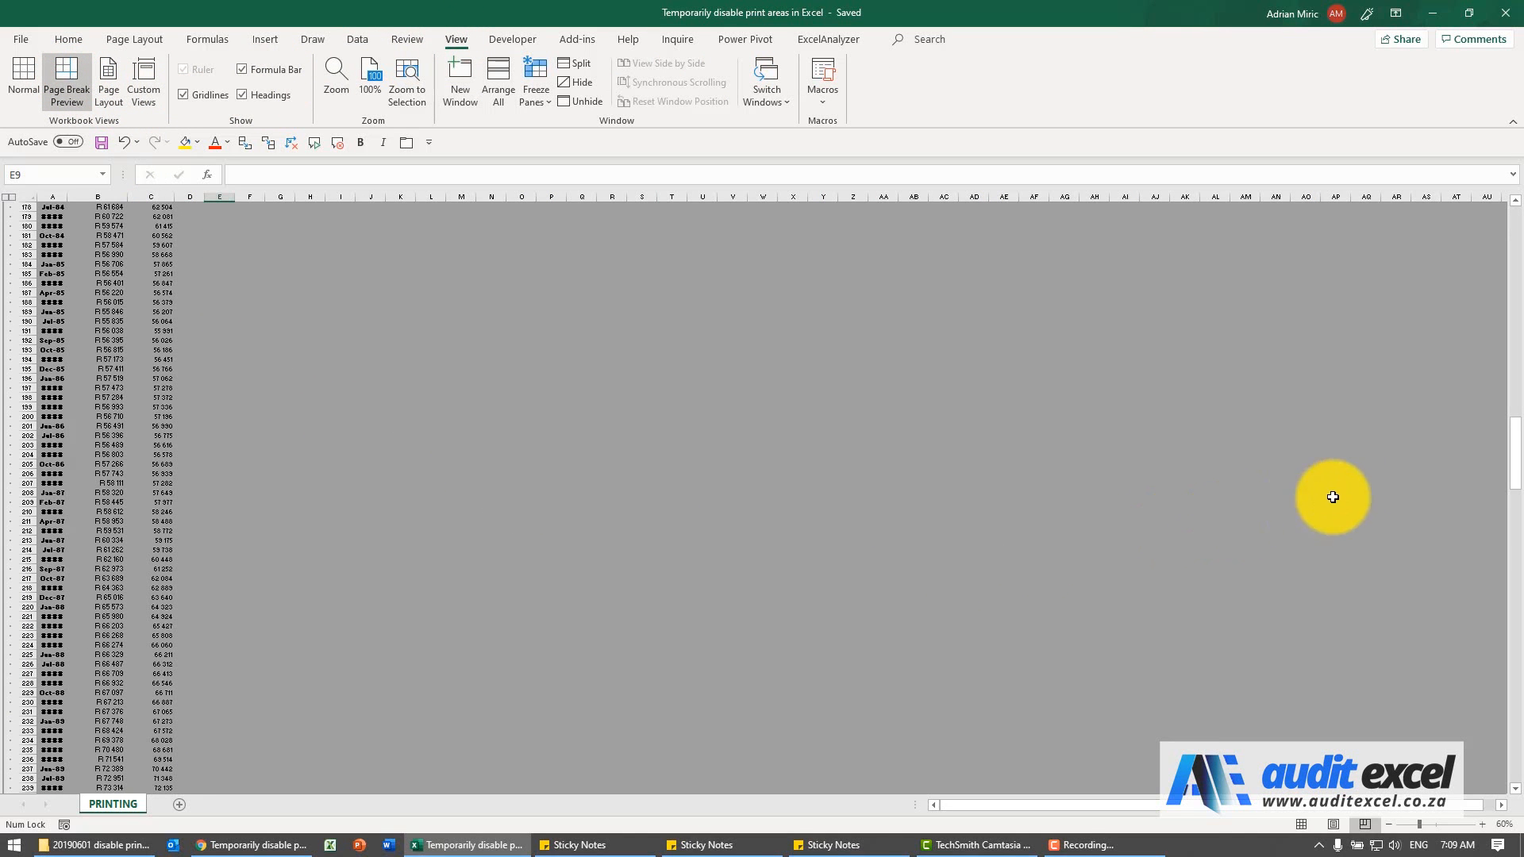
drag(1515, 447, 1509, 200)
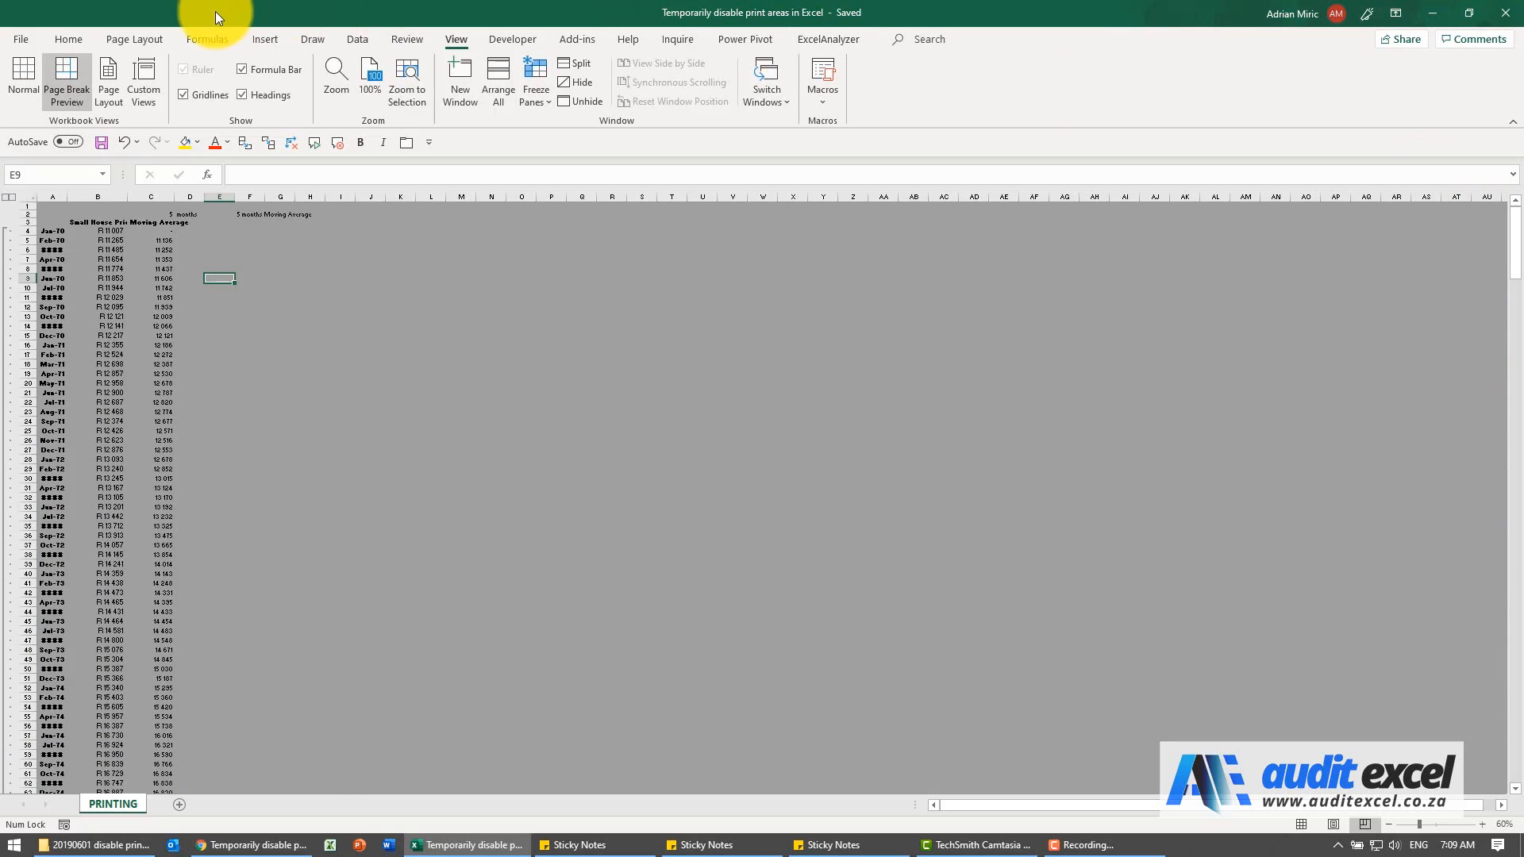
click(30, 74)
click(224, 316)
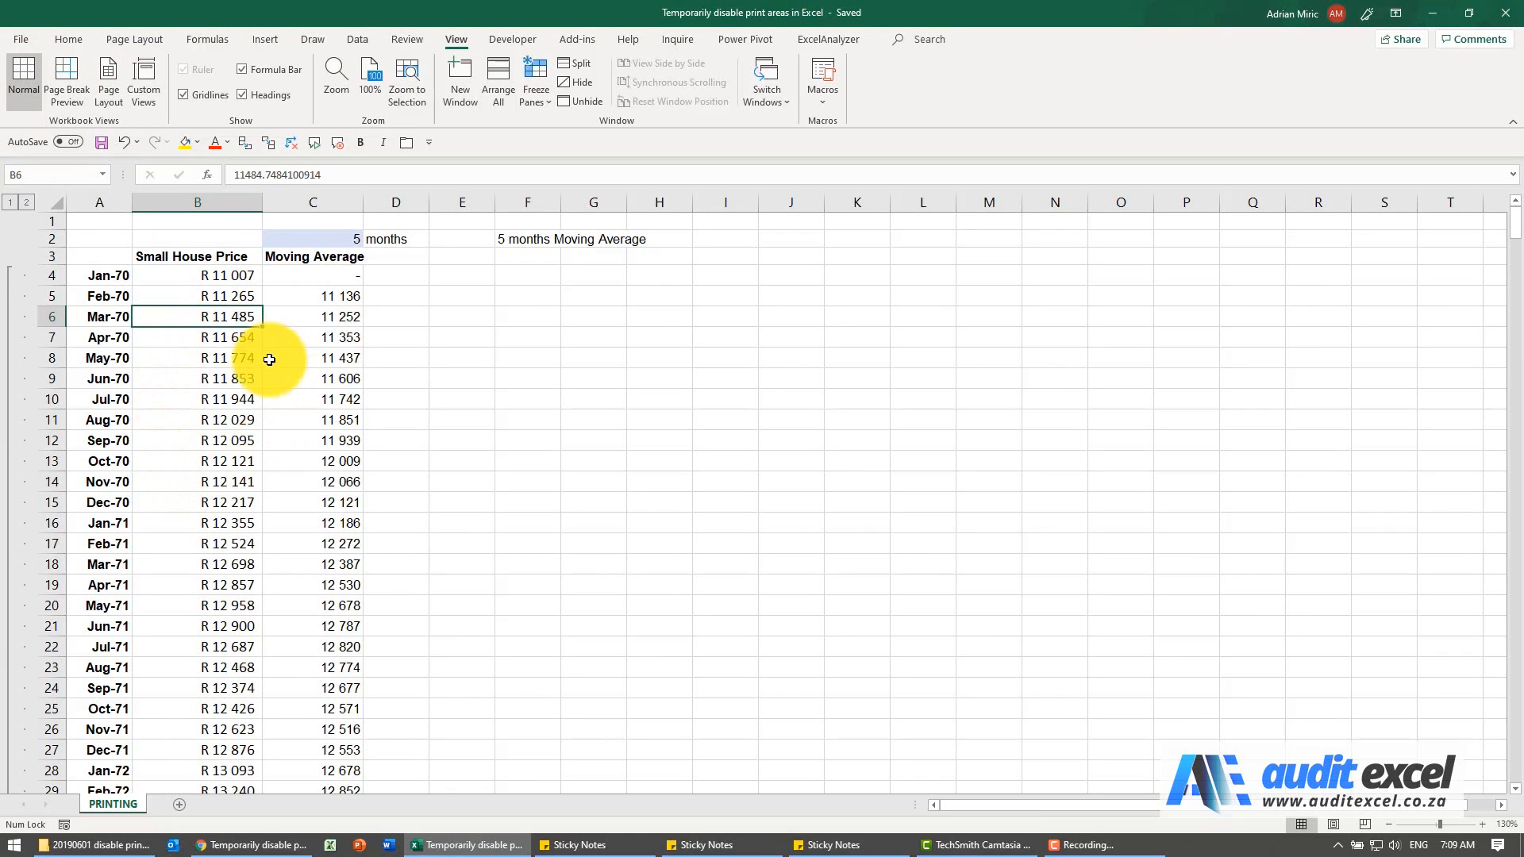
click(154, 40)
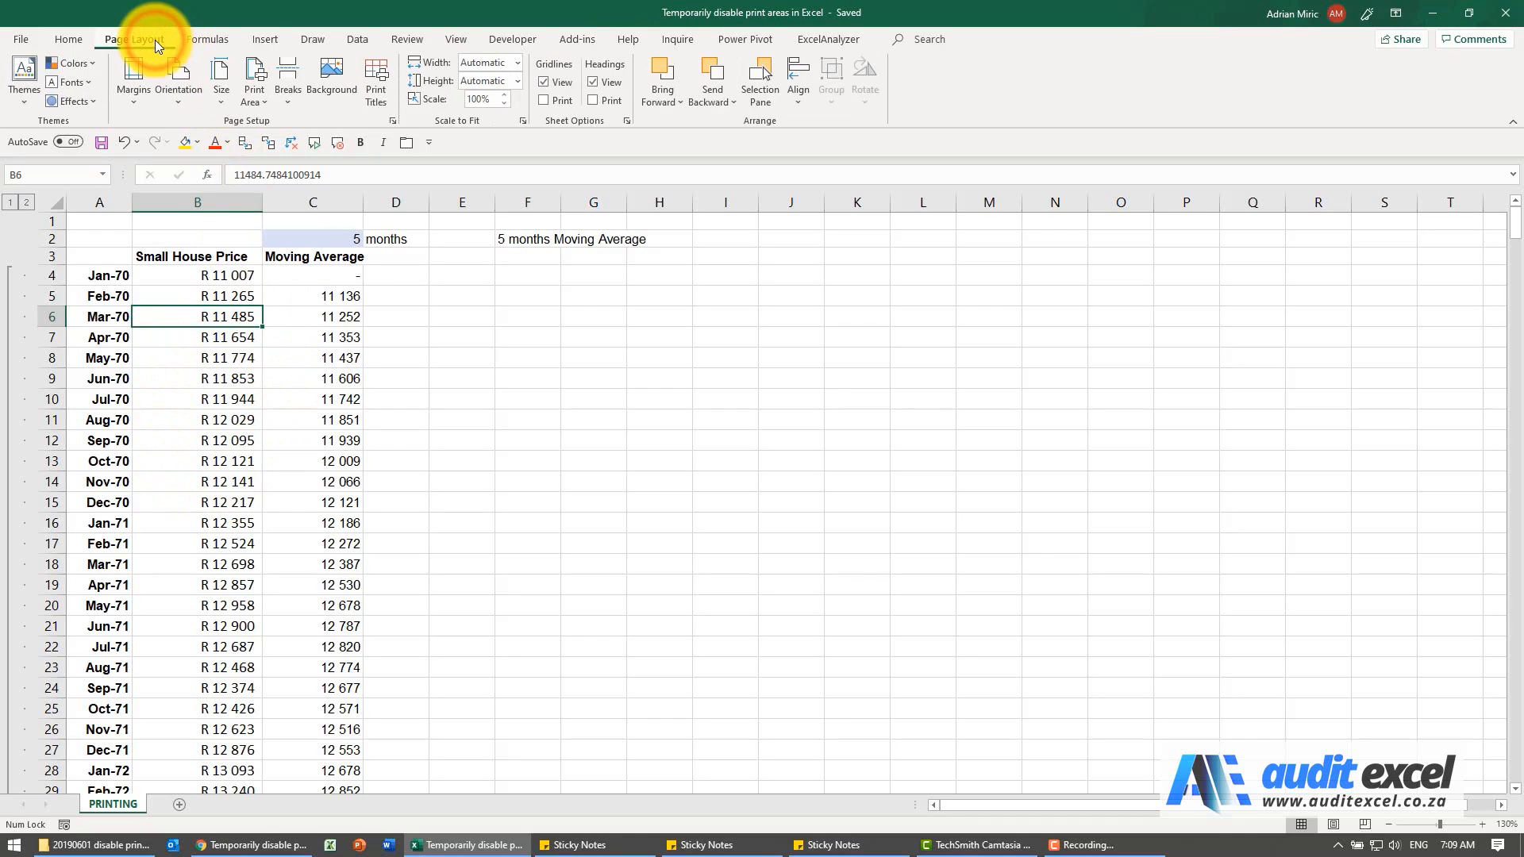
click(259, 106)
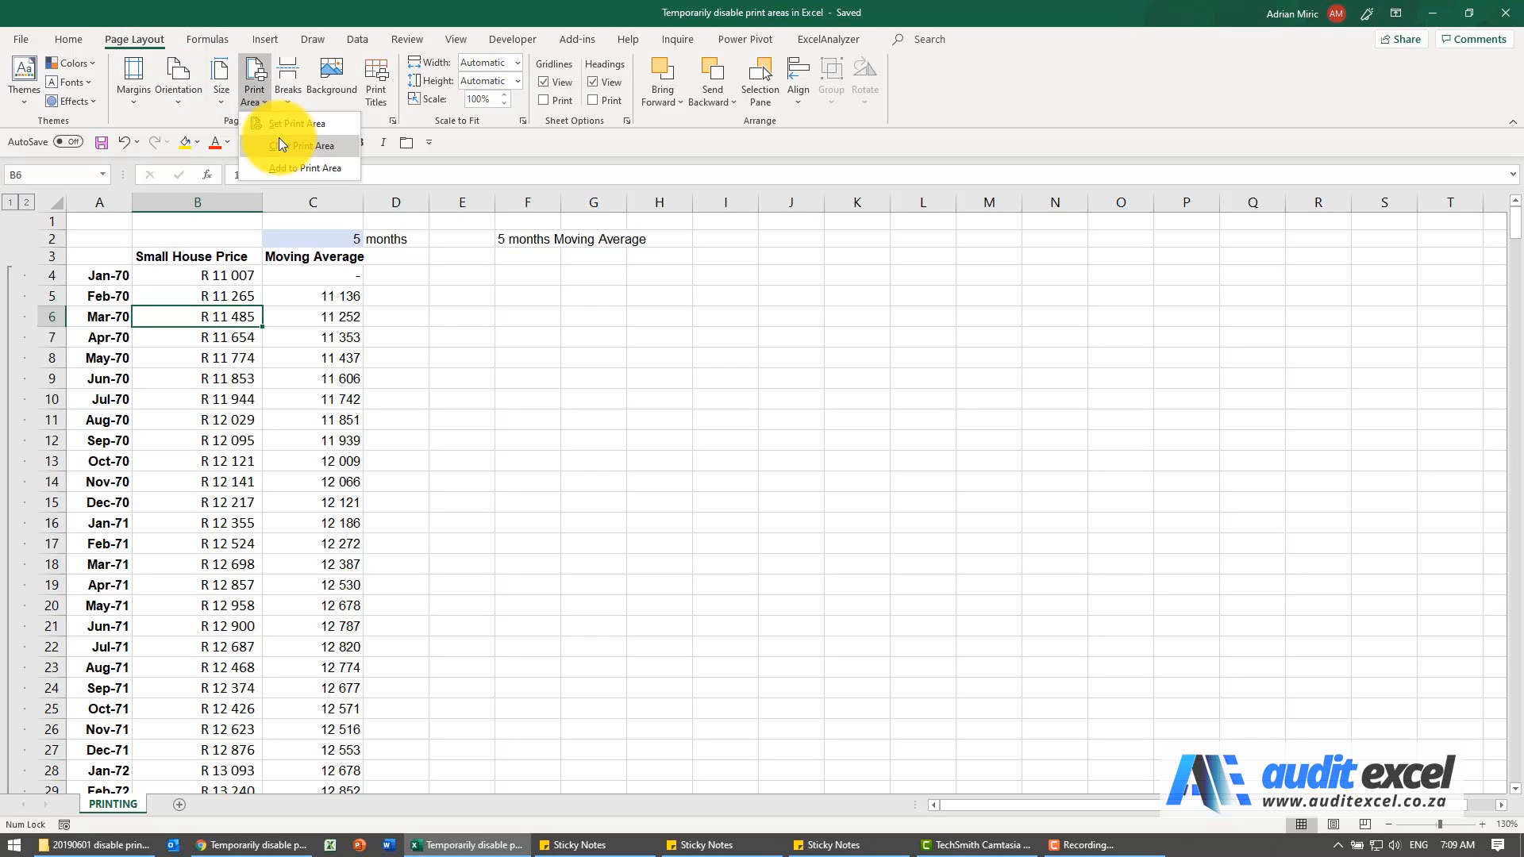
click(259, 103)
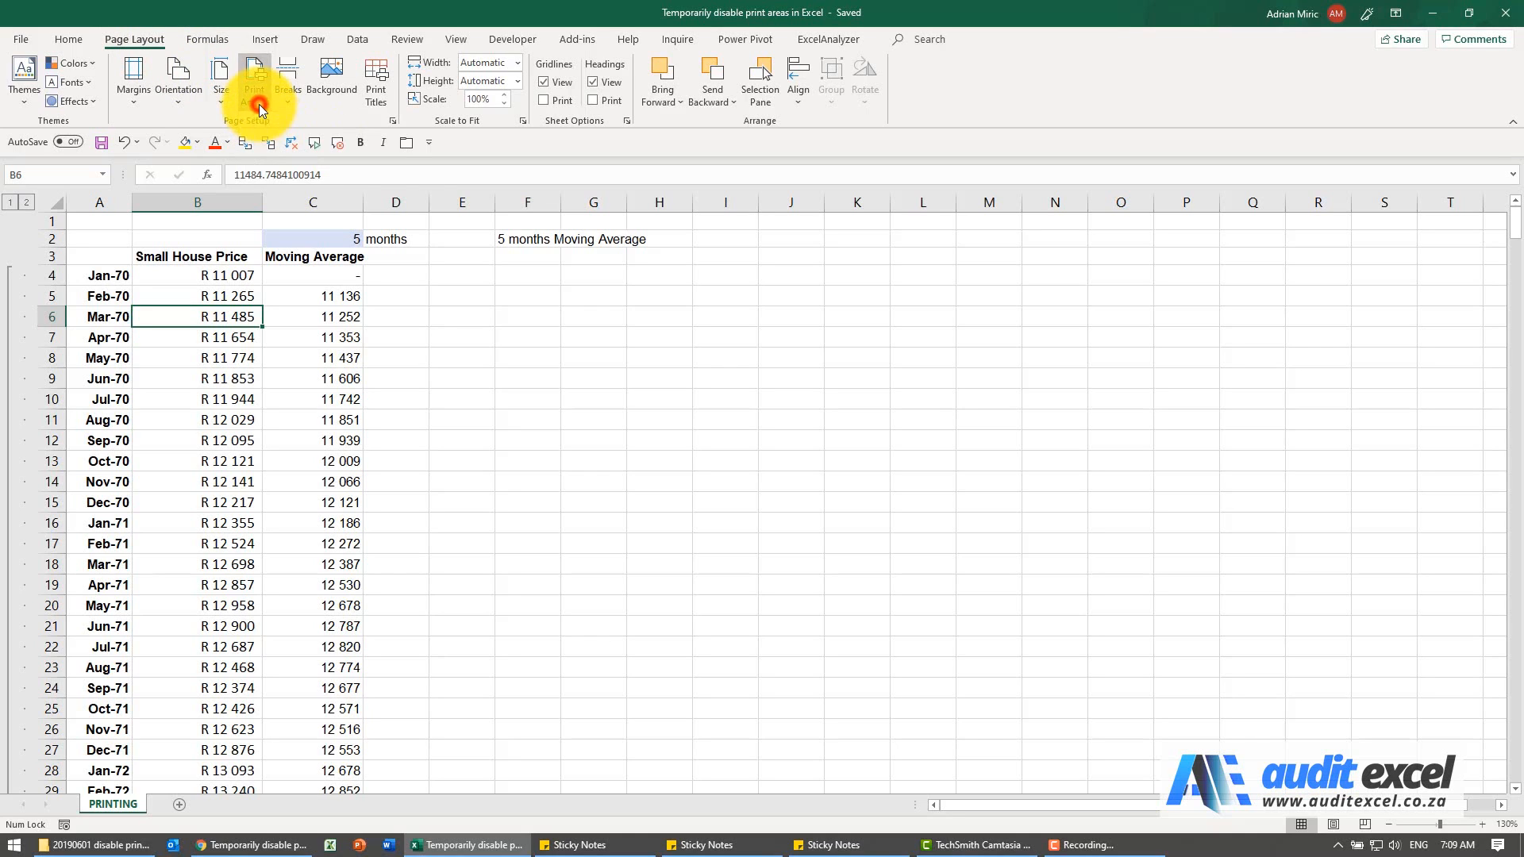
click(308, 343)
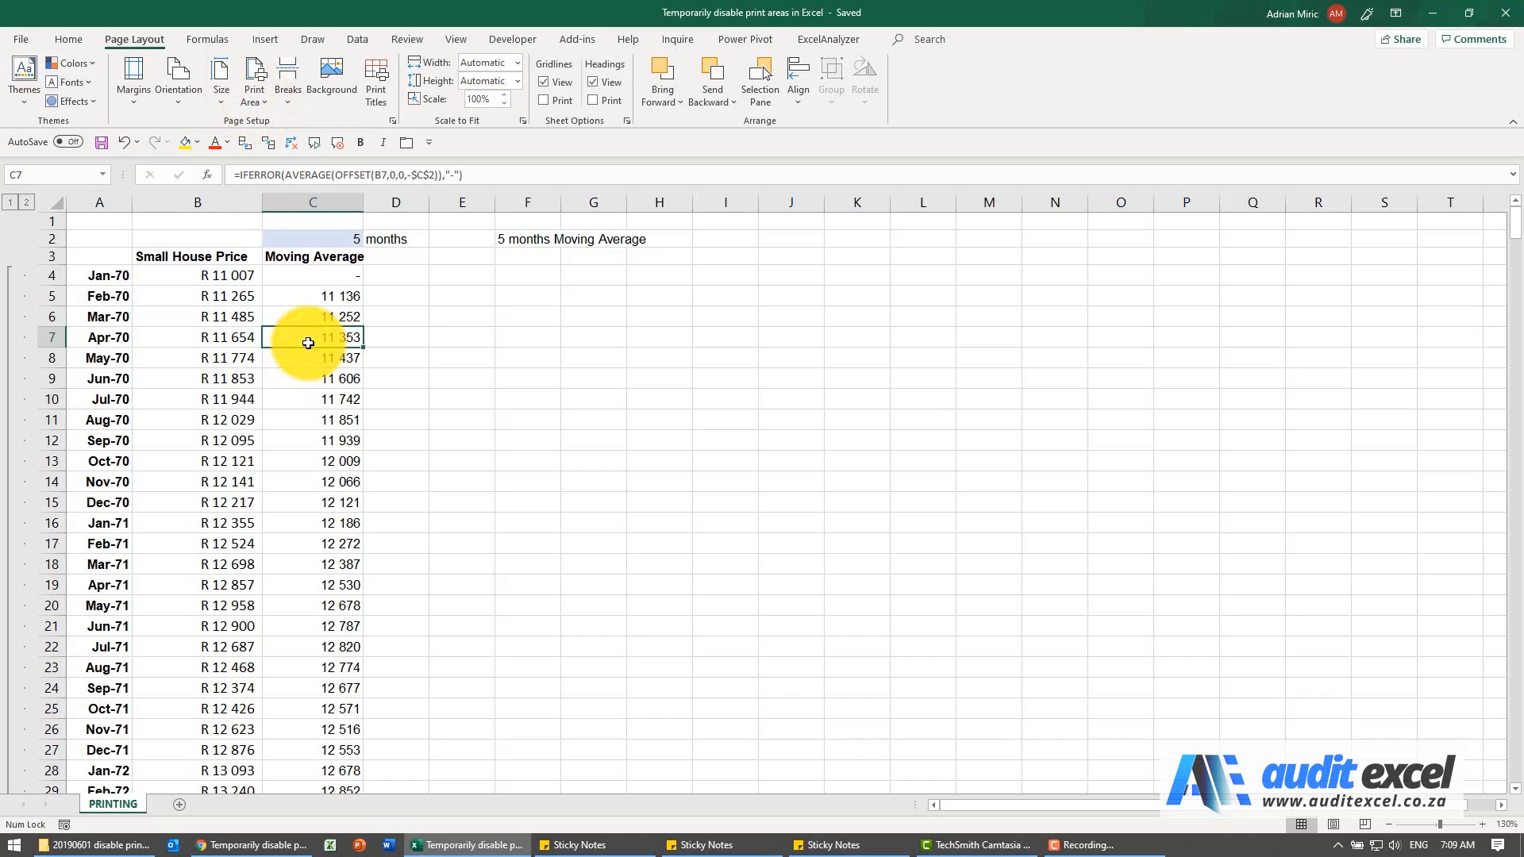
Set the print settings to Ignore Print Area and page through the preview of the active sheet
key(ctrl+p)
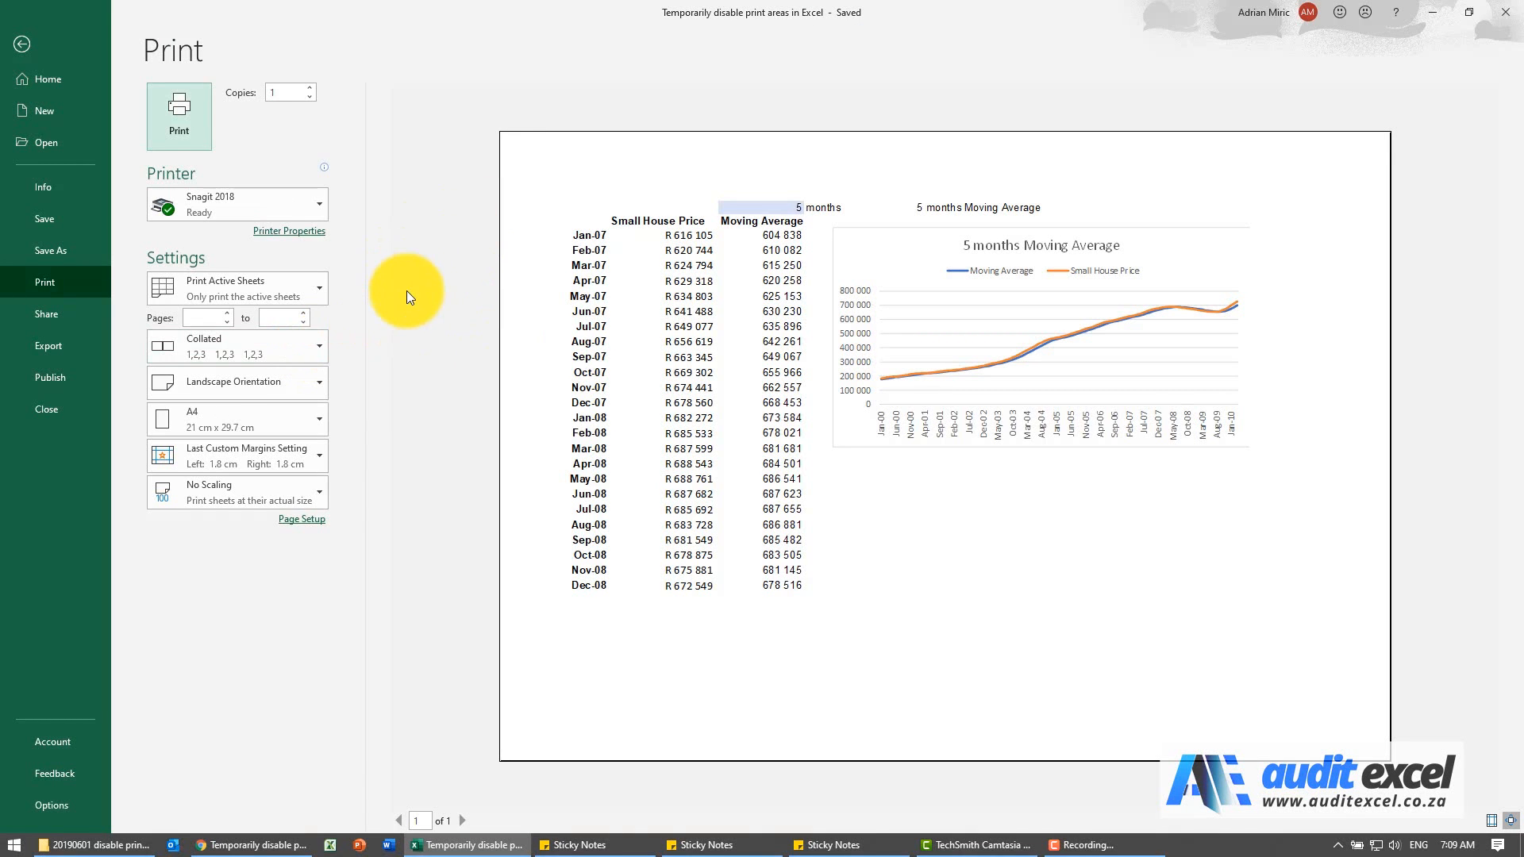
click(316, 293)
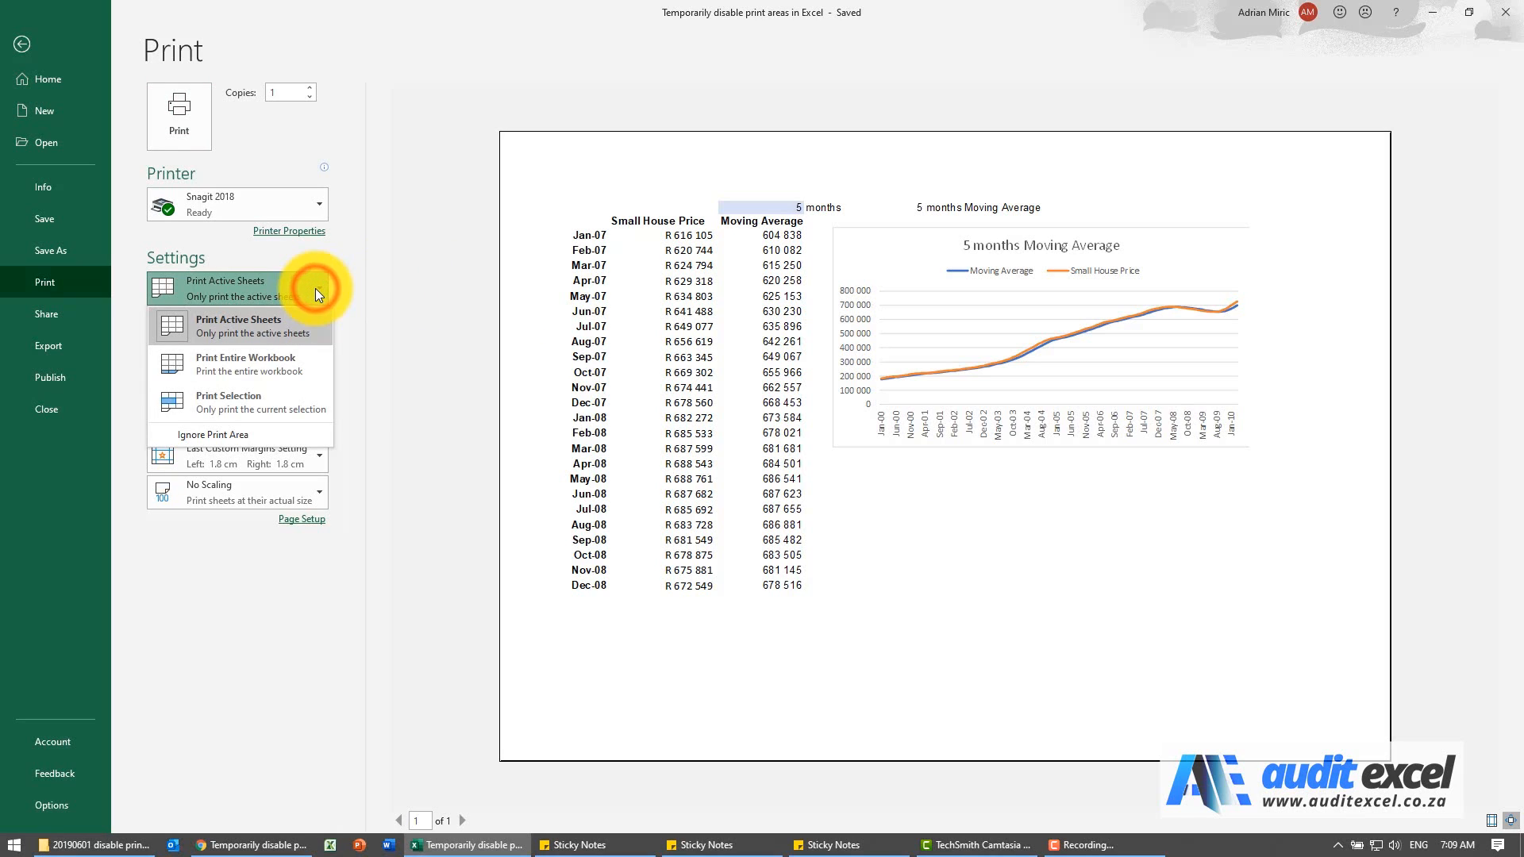
click(241, 434)
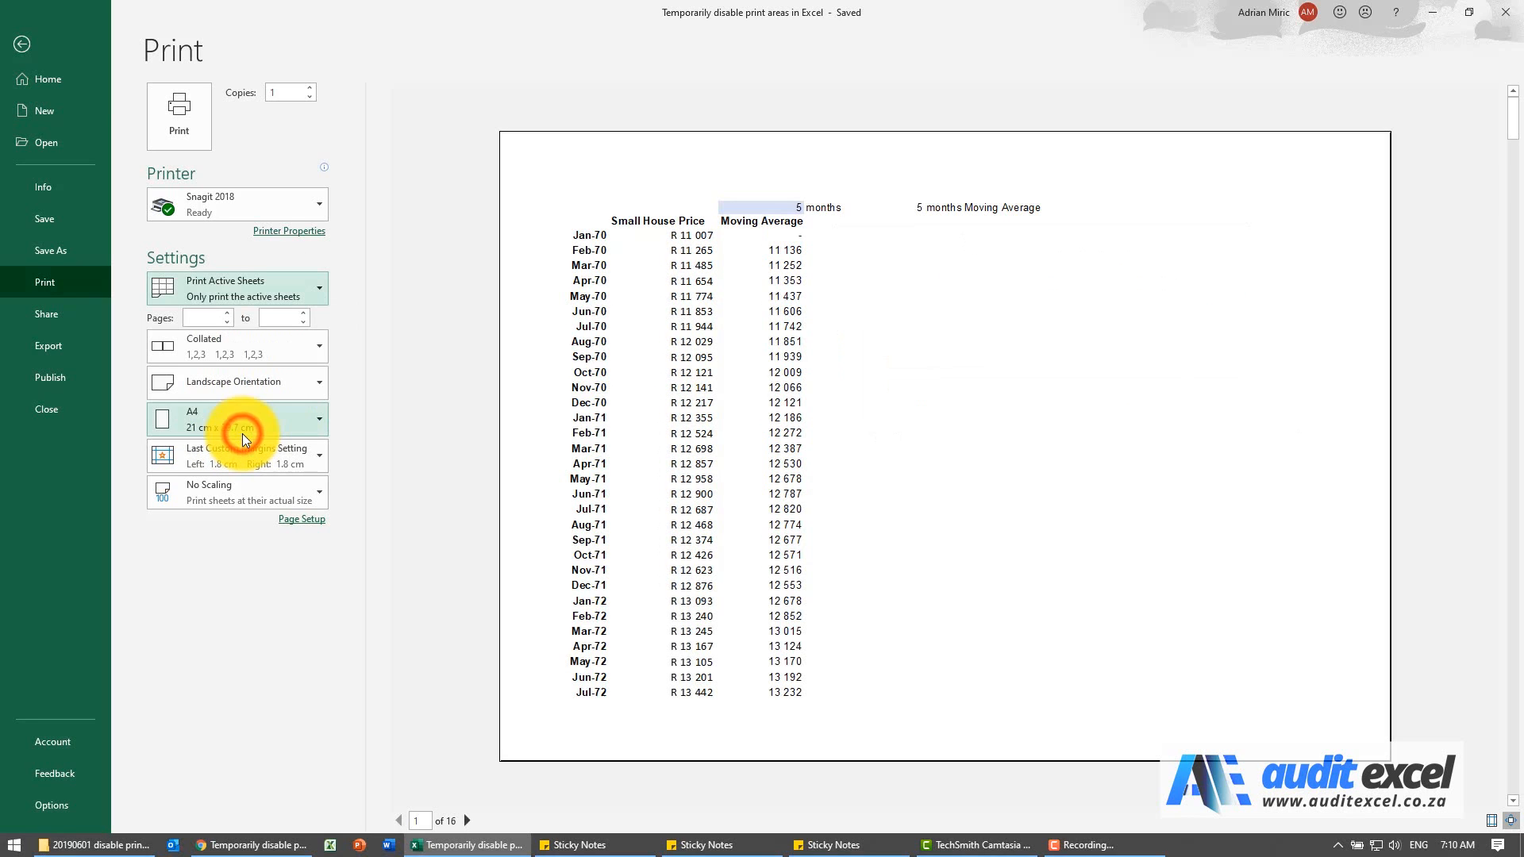
scroll(822, 484, down, 3)
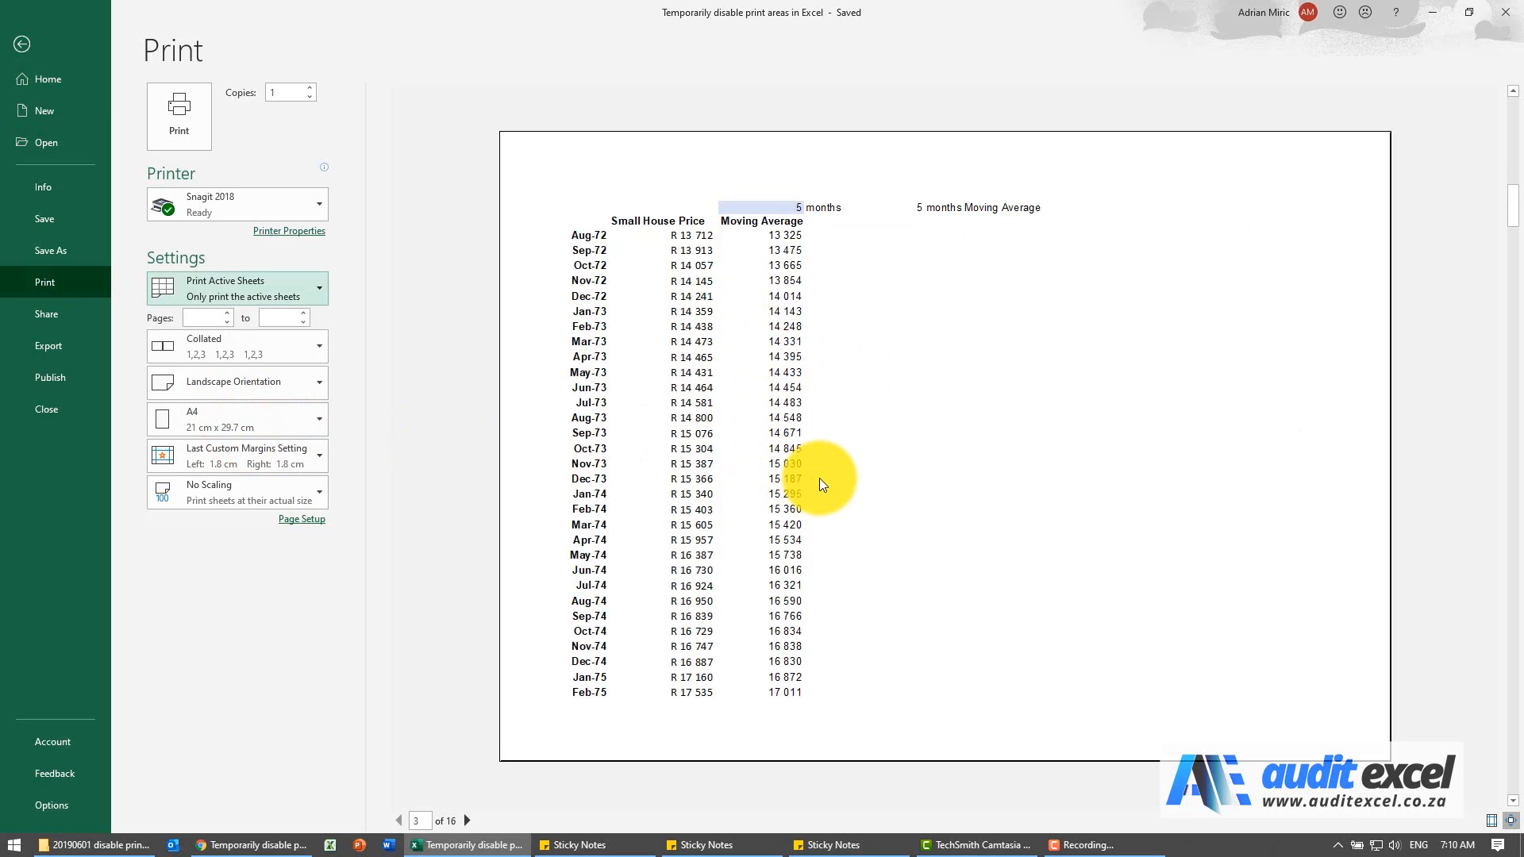
scroll(821, 484, up, 2)
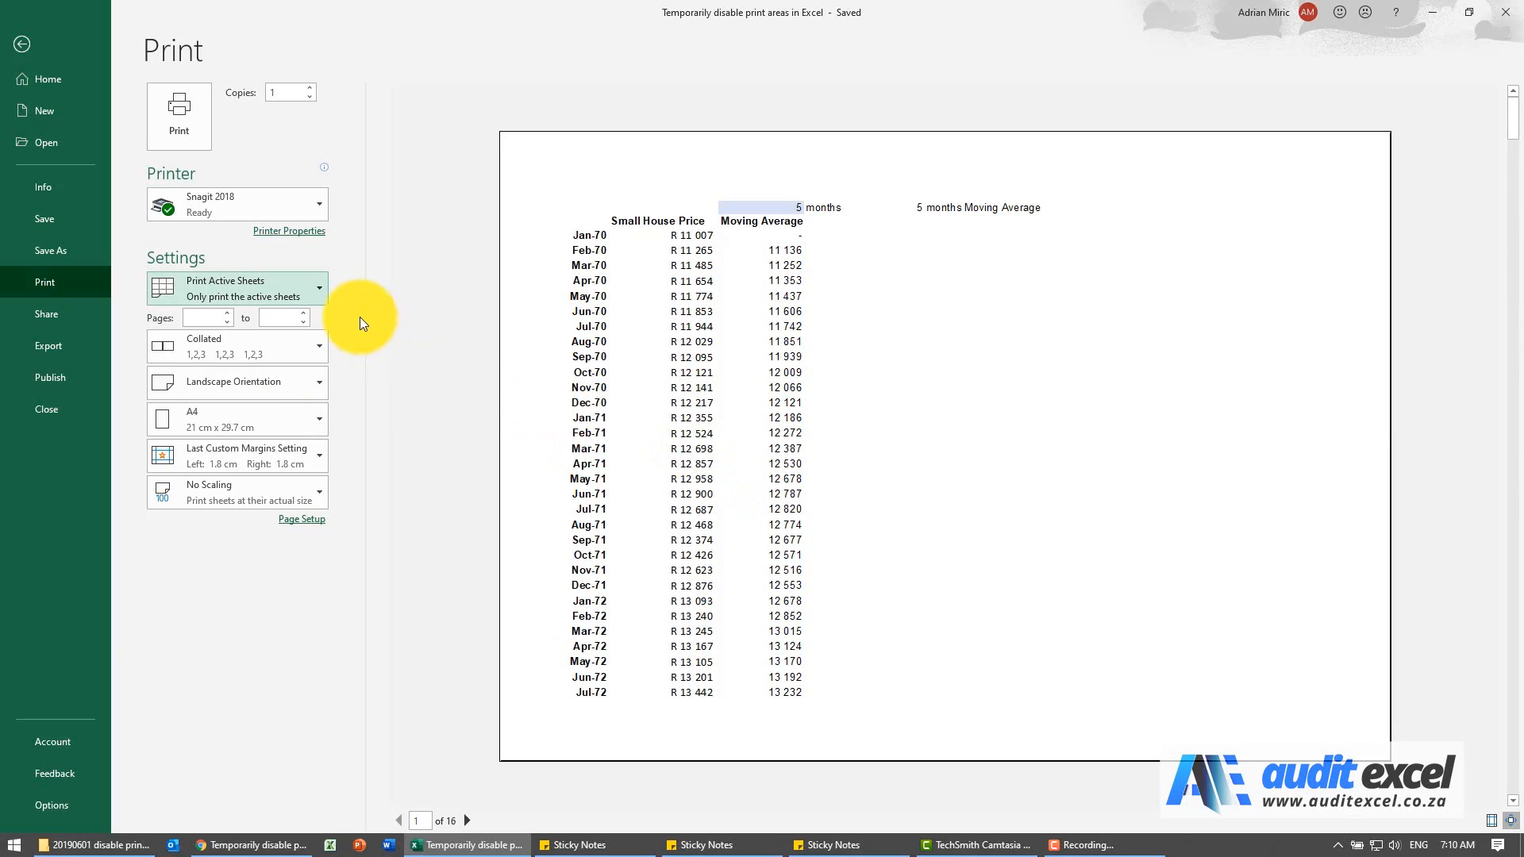
Turn off Ignore Print Area in the print settings and return to the worksheet
click(317, 287)
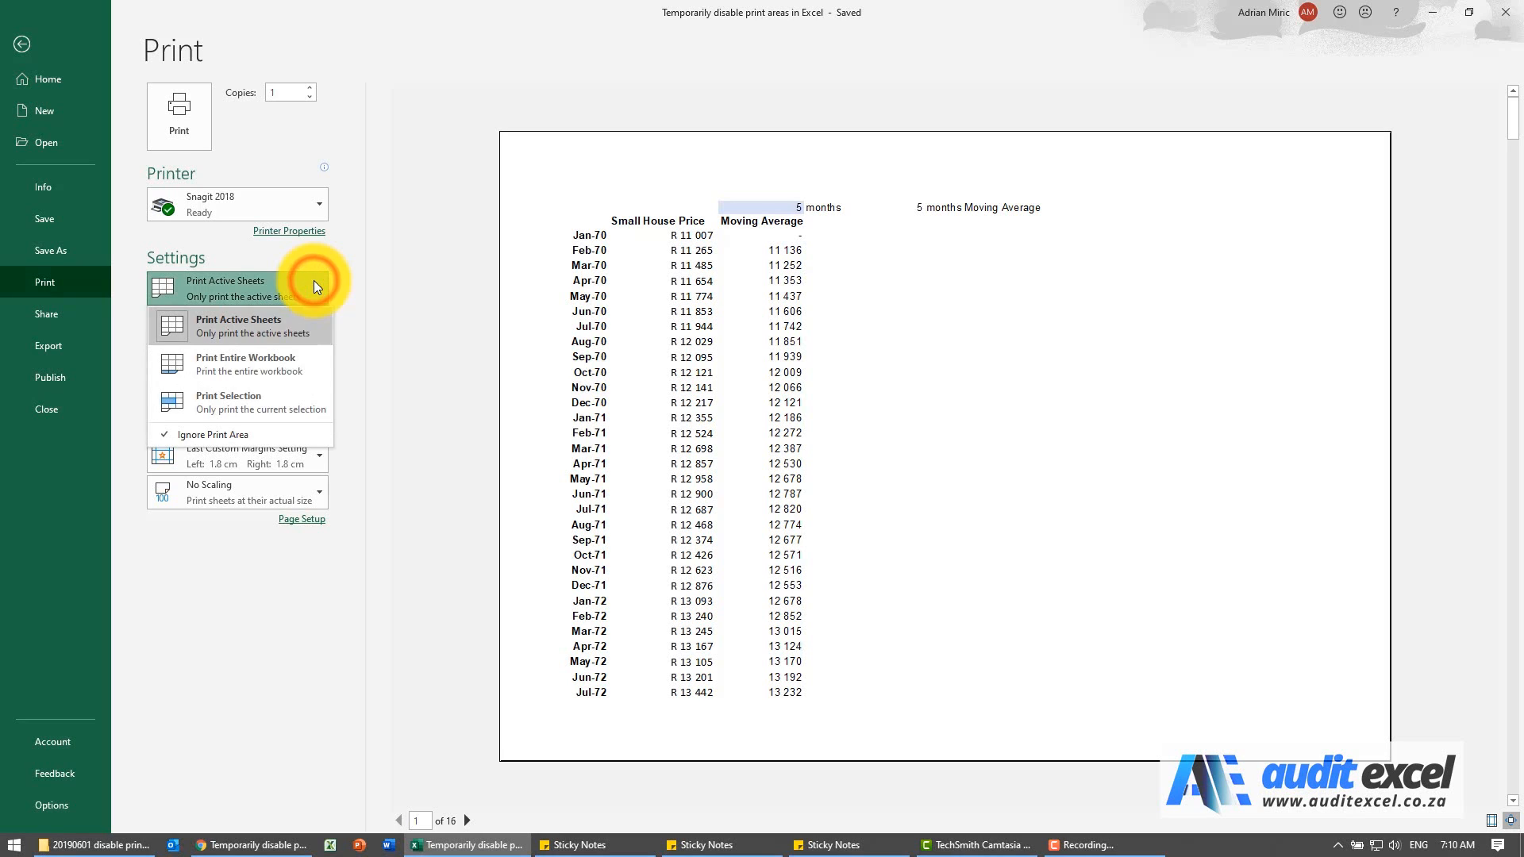
click(250, 437)
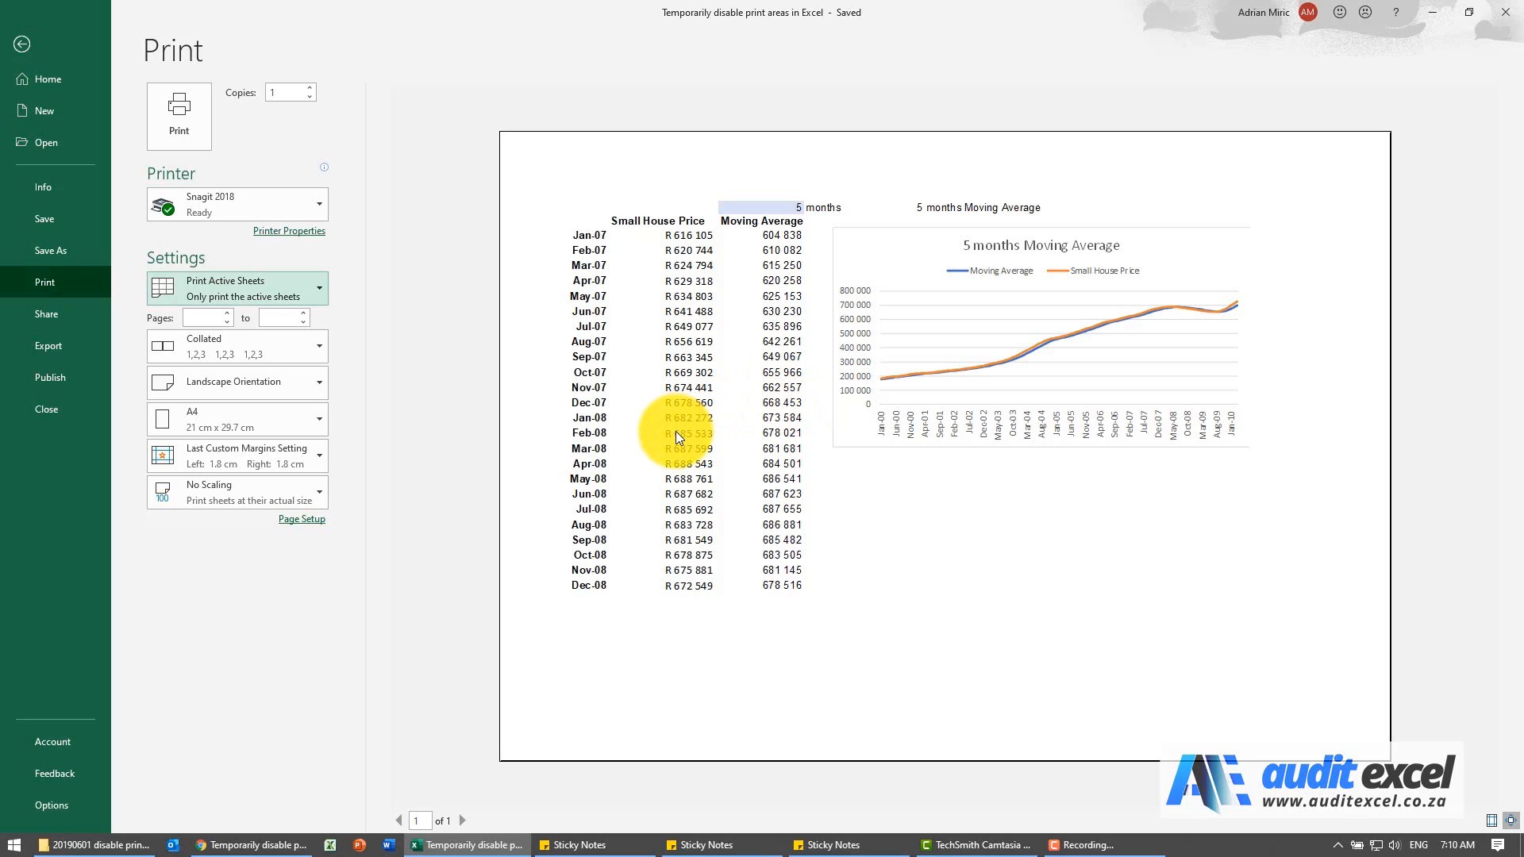
click(22, 44)
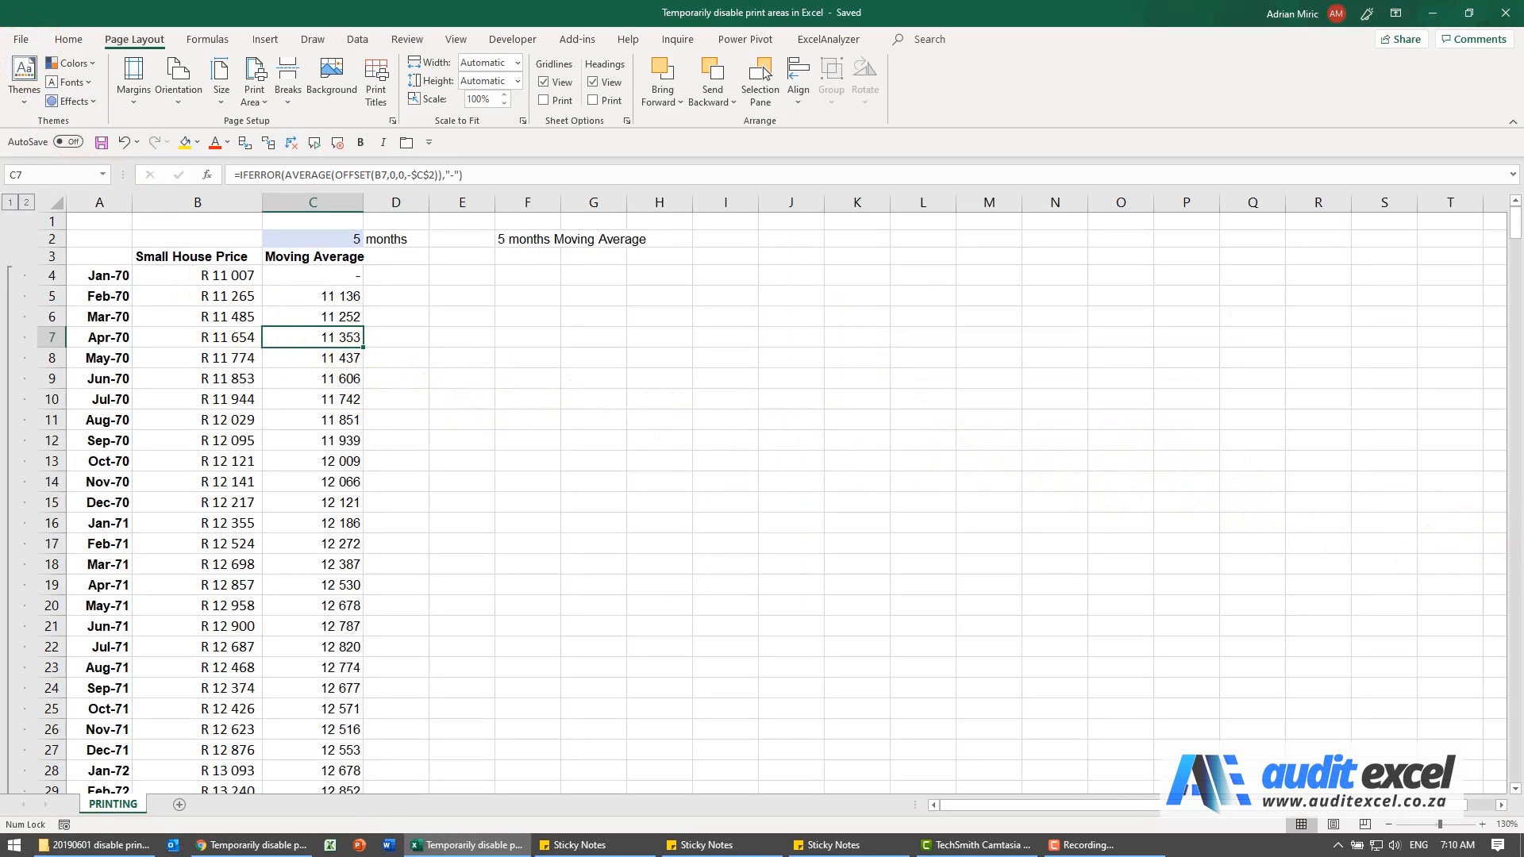